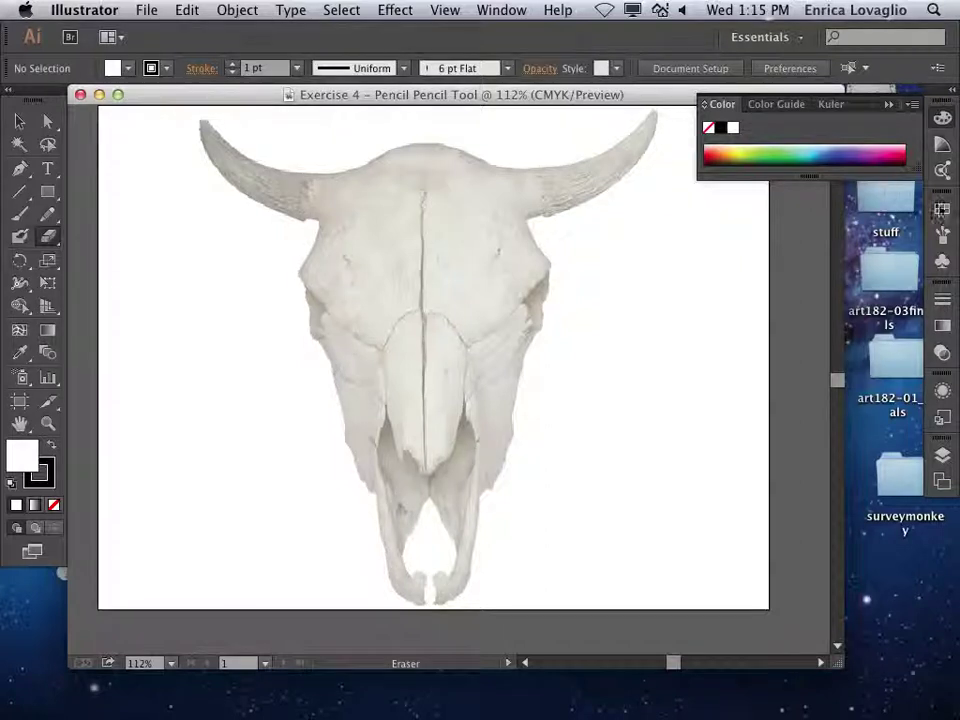
Add a new layer and draw a wide ellipse on it beside the skull's lower right side
click(940, 455)
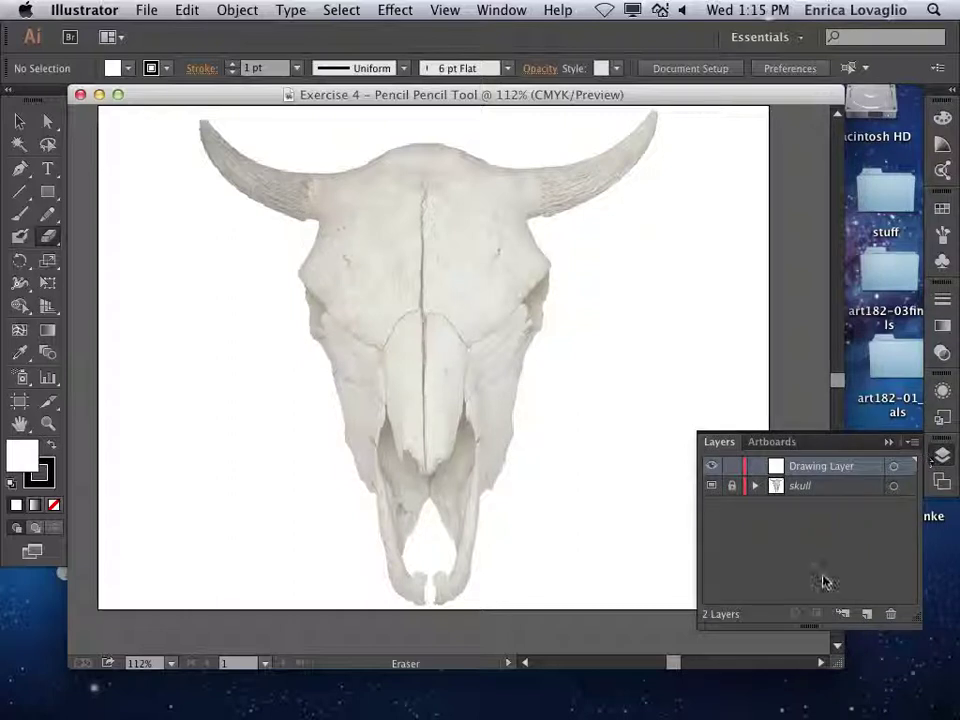
click(866, 613)
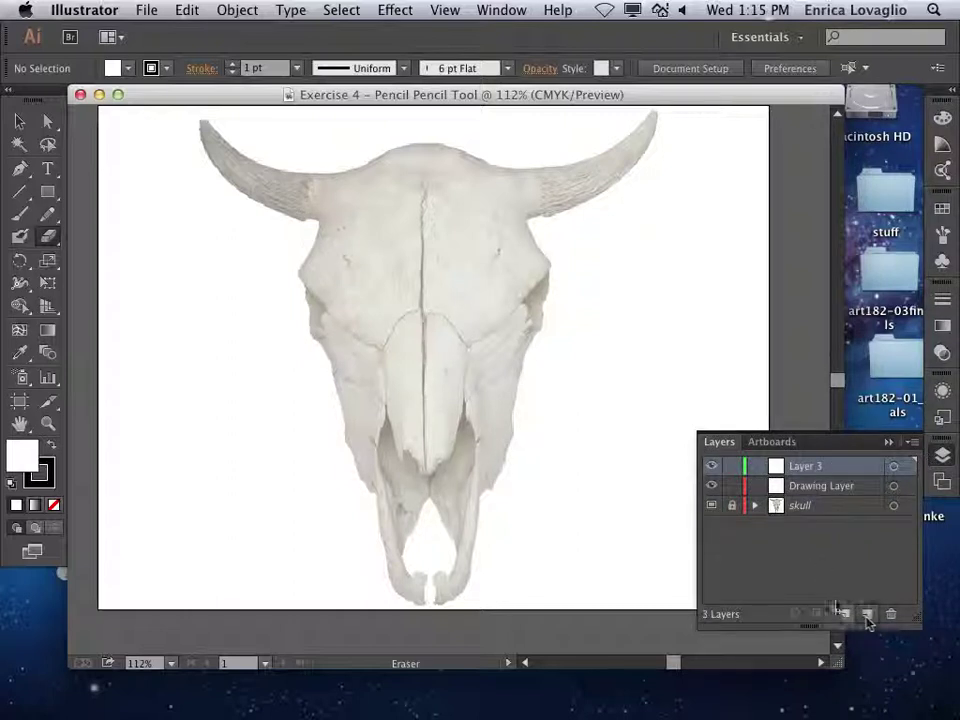
click(48, 192)
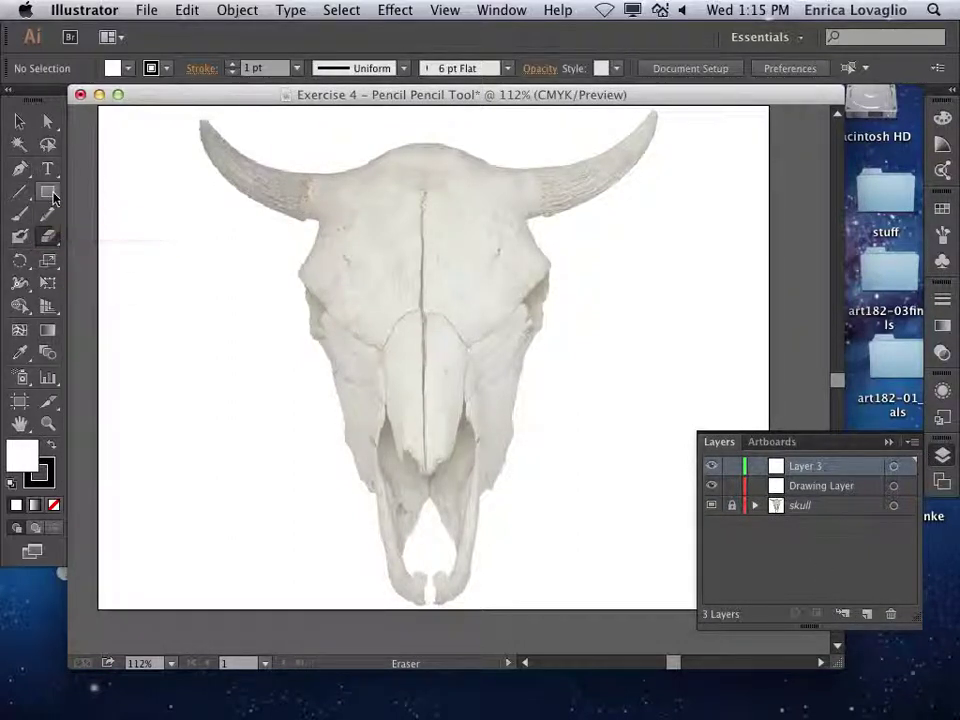
drag(48, 192, 93, 248)
drag(666, 479, 764, 540)
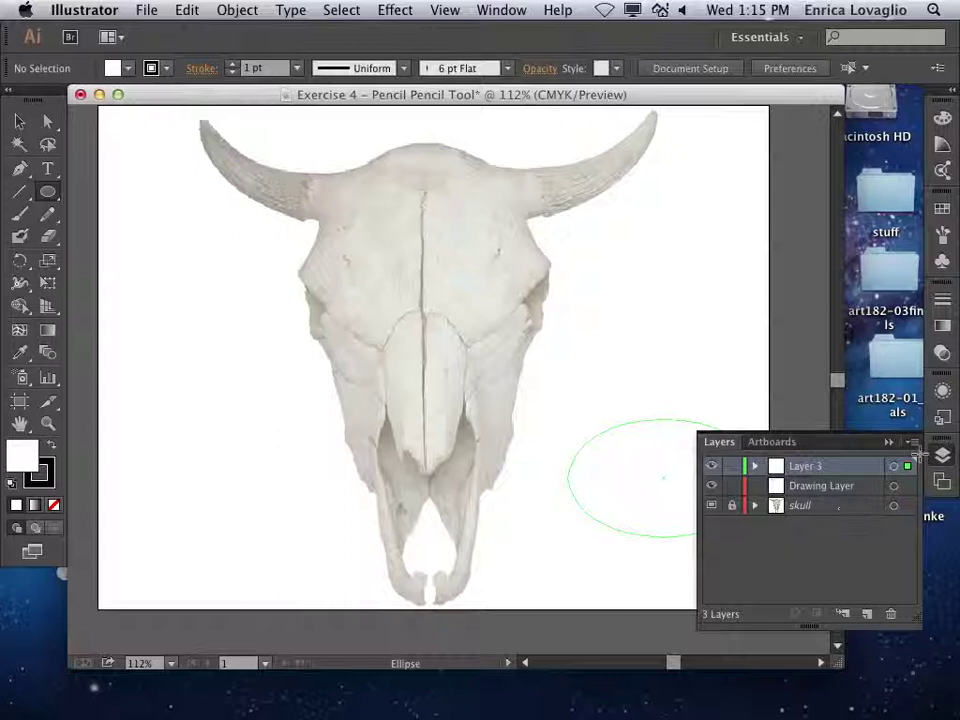
click(889, 443)
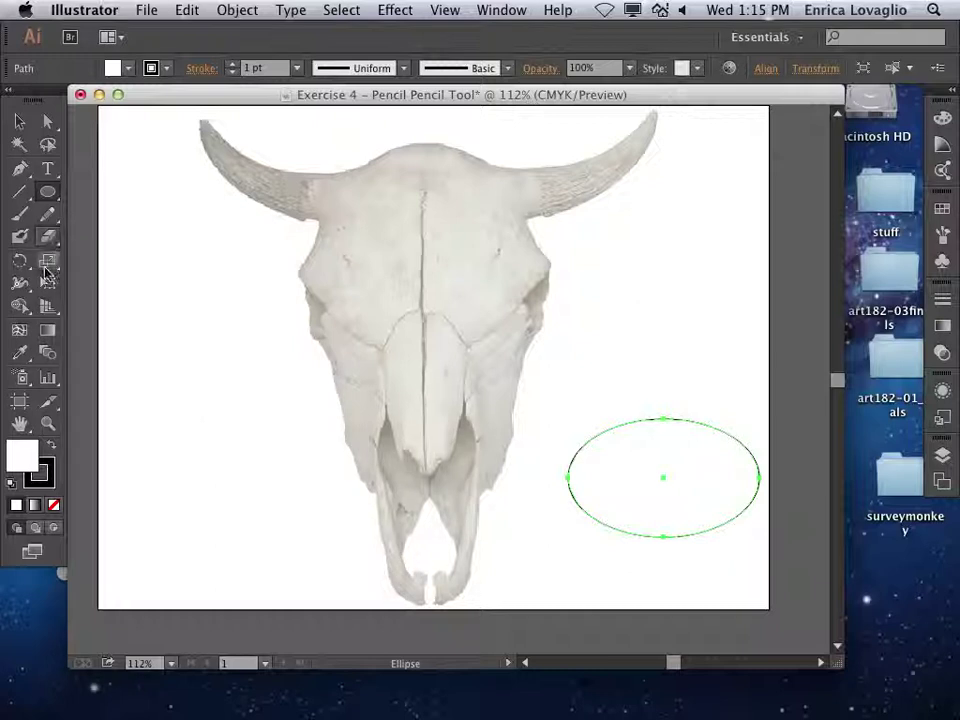
Fill the ellipse with a dark red
double_click(20, 462)
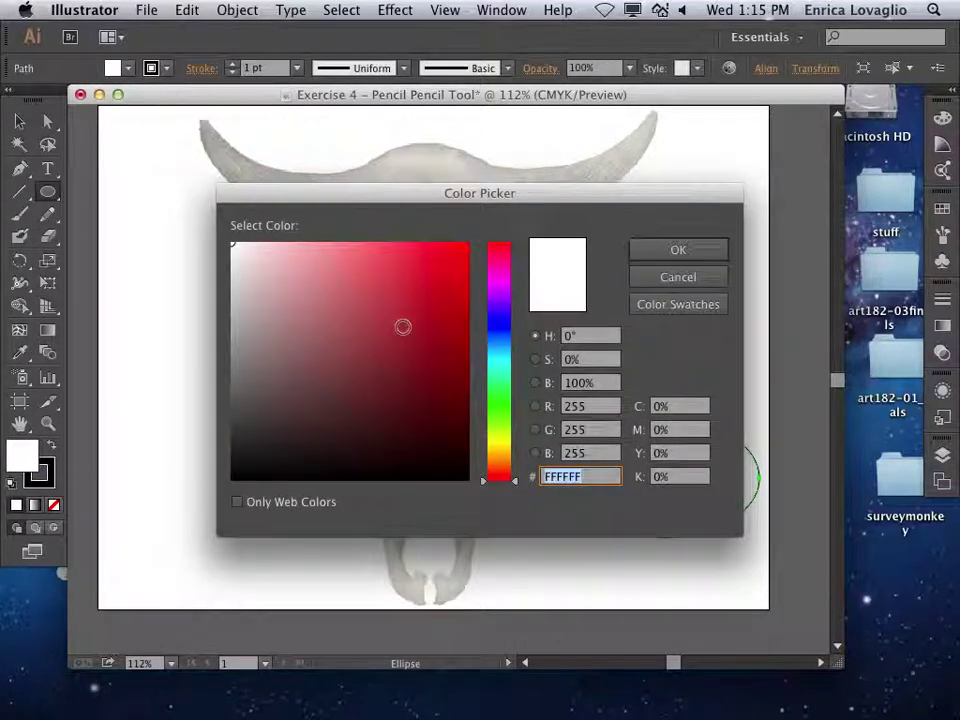
click(454, 300)
click(681, 249)
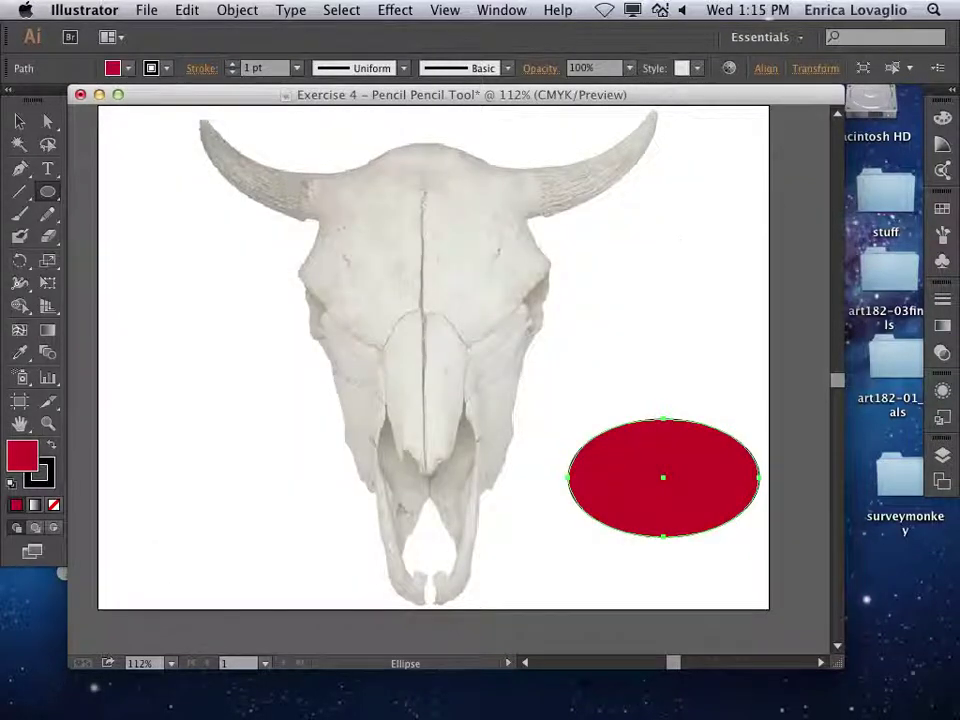
Duplicate the red ellipse straight across to the blank area left of the skull
mouse_move(48, 237)
mouse_down()
mouse_move(95, 238)
mouse_move(91, 258)
mouse_up()
key(c)
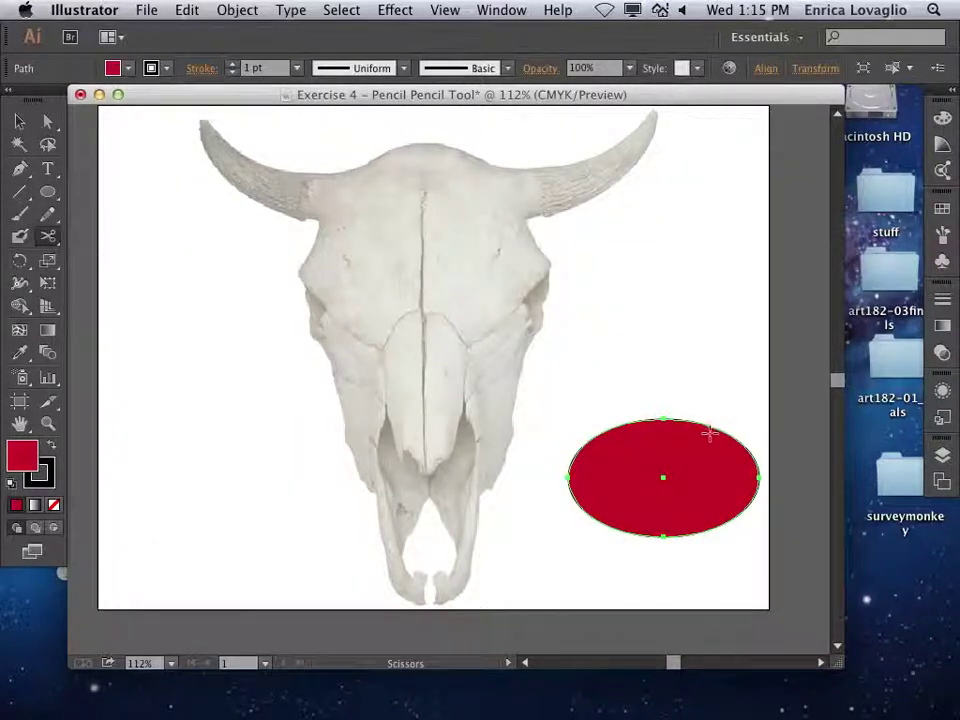
click(19, 121)
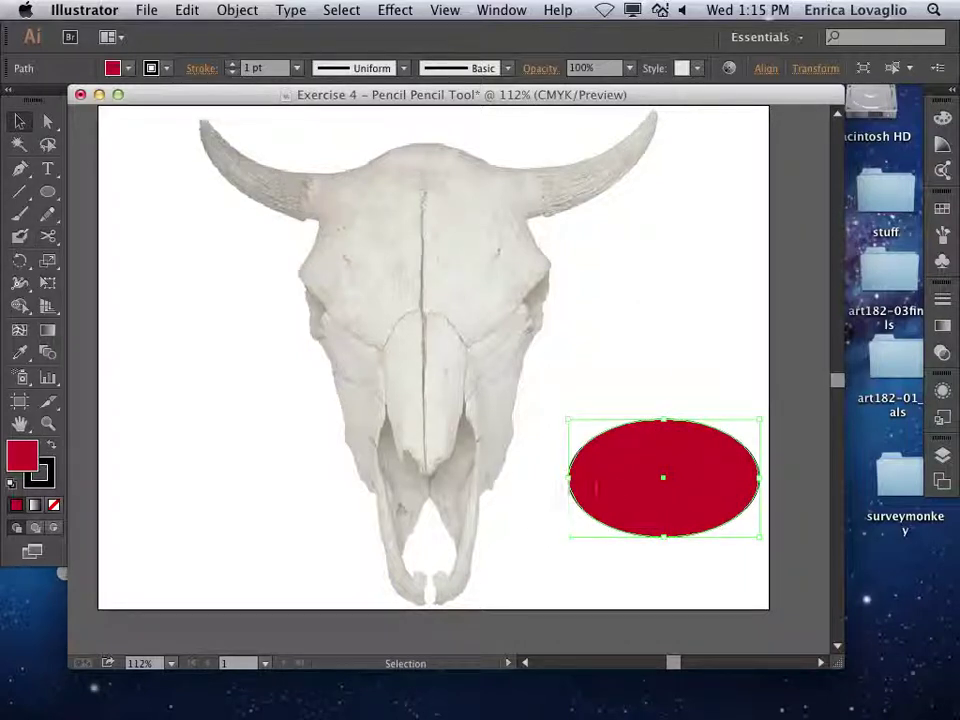
drag(617, 507, 181, 496)
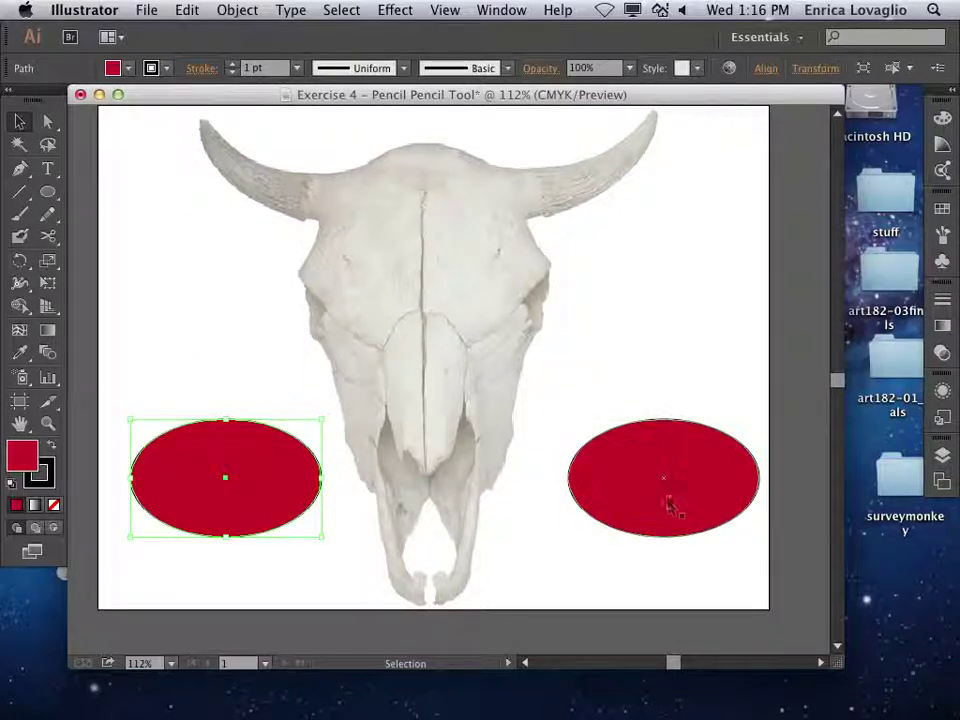
Cut the right ellipse diagonally in two with the Scissors tool and move its upper-left half away from the other
click(705, 516)
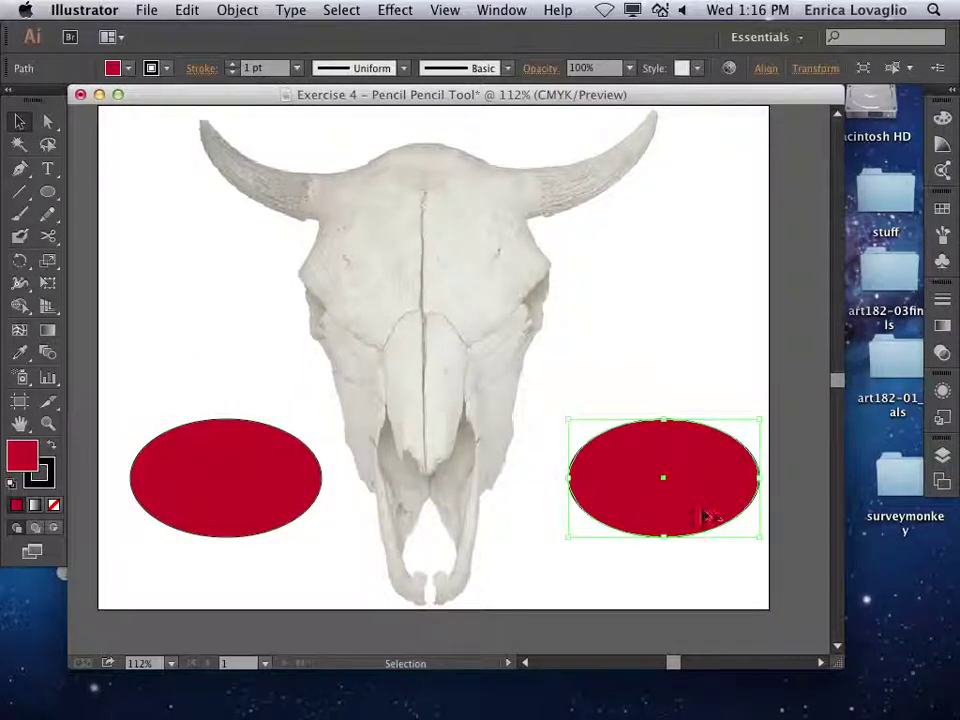
click(47, 236)
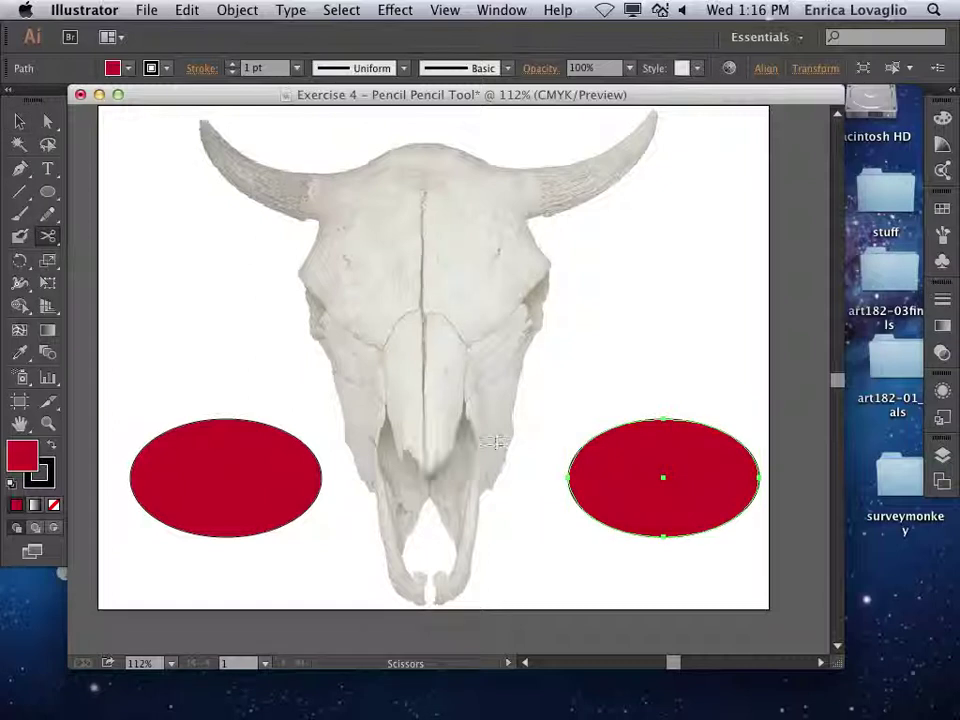
click(720, 428)
click(612, 527)
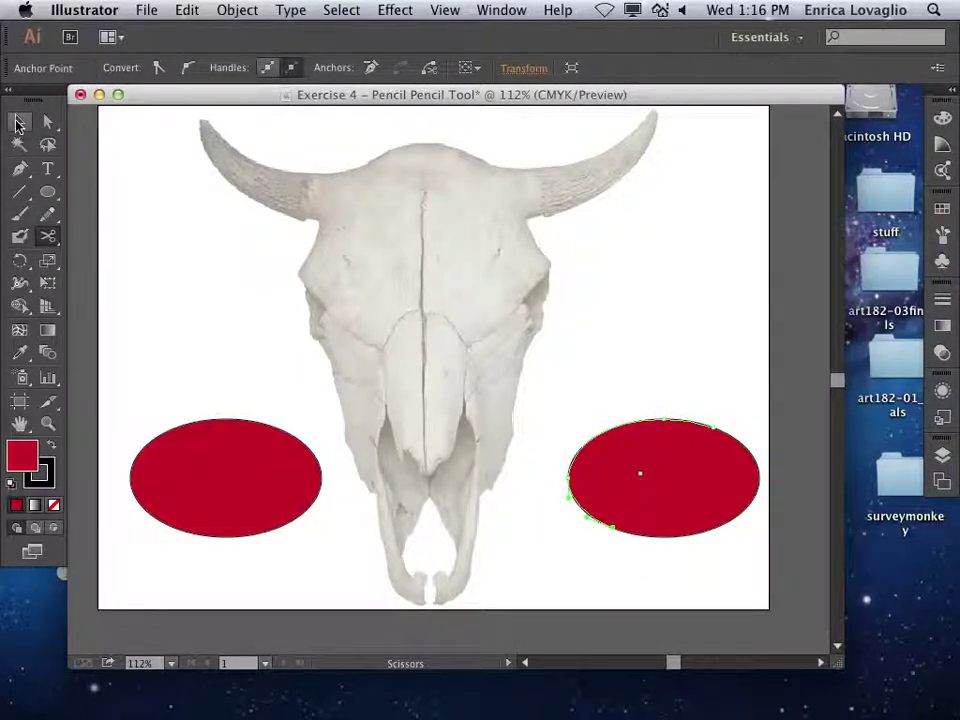
click(17, 123)
drag(632, 464, 547, 432)
click(709, 334)
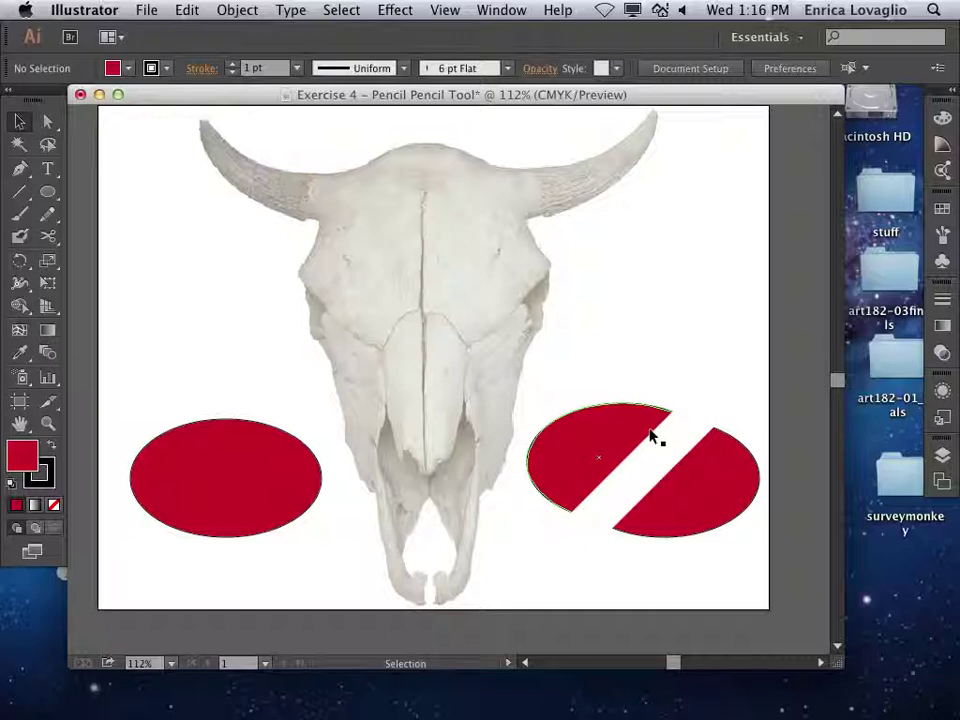
key(a)
key(super+y)
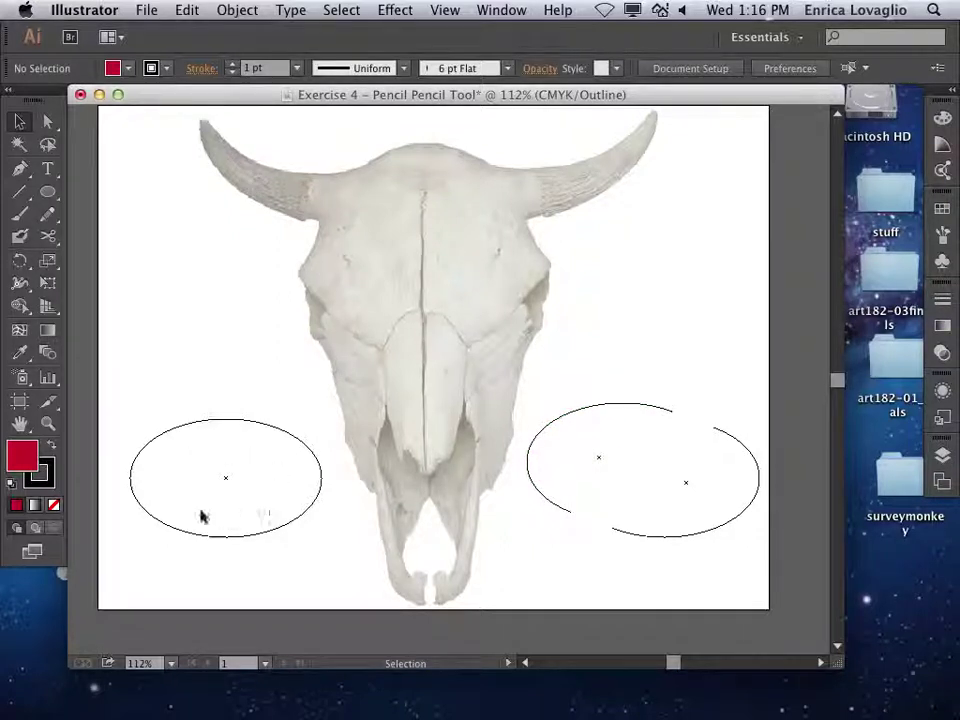
key(super+y)
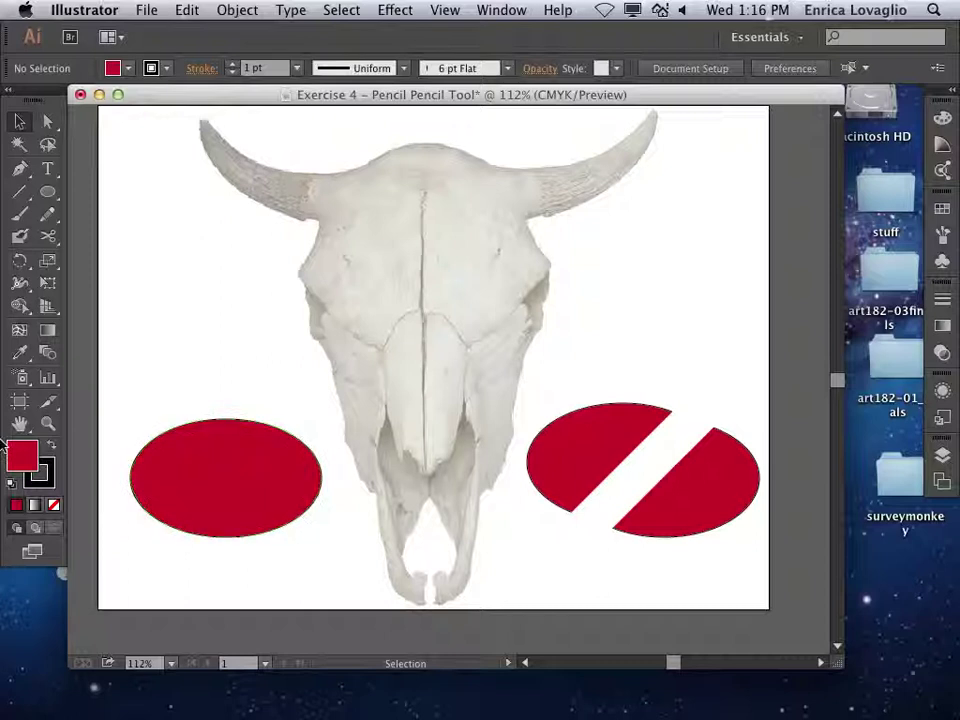
Slice the left ellipse with an S-shaped vertical Knife cut and move its right piece away from the left one
drag(47, 236, 89, 286)
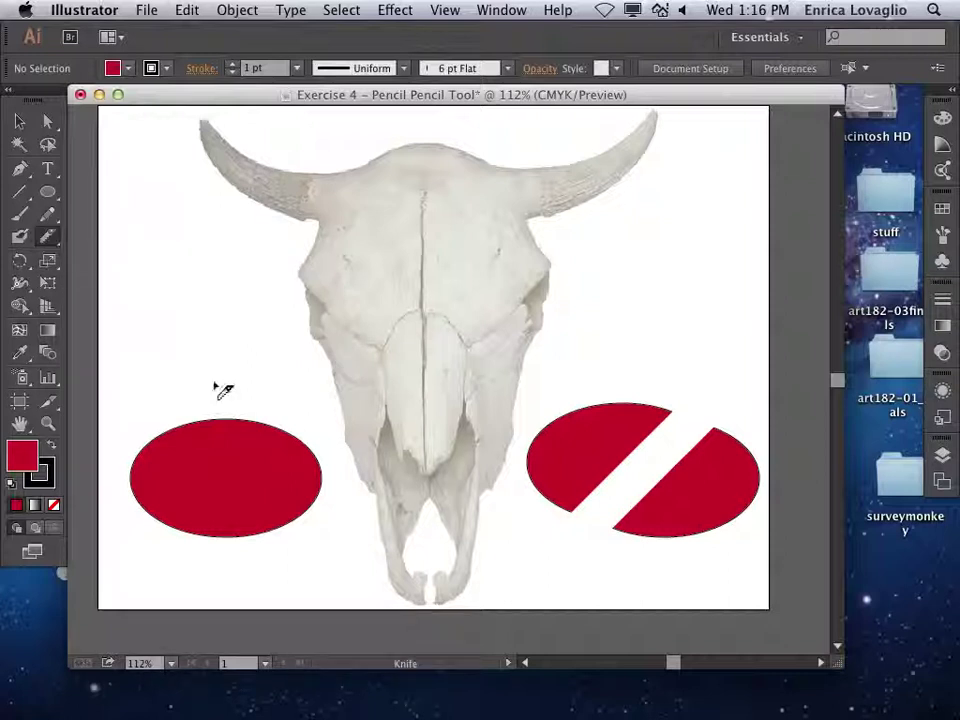
mouse_move(228, 391)
mouse_down()
mouse_move(206, 467)
mouse_move(249, 510)
mouse_move(240, 530)
mouse_up()
mouse_move(190, 562)
mouse_down()
mouse_move(119, 527)
mouse_move(108, 470)
mouse_move(113, 443)
mouse_move(163, 395)
mouse_move(228, 391)
mouse_up()
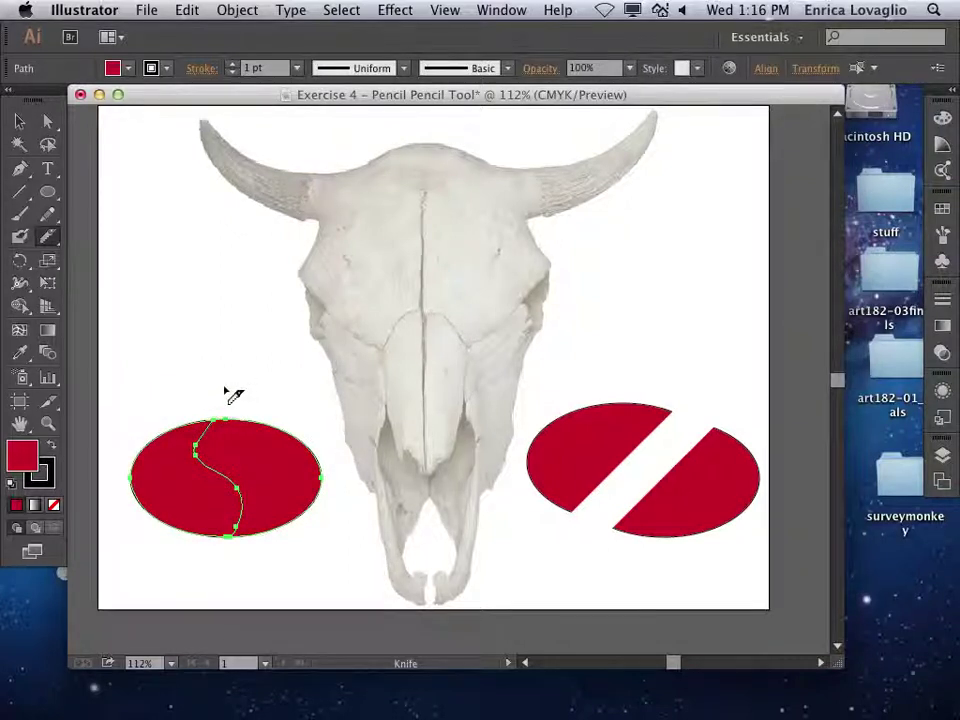
click(19, 121)
click(251, 409)
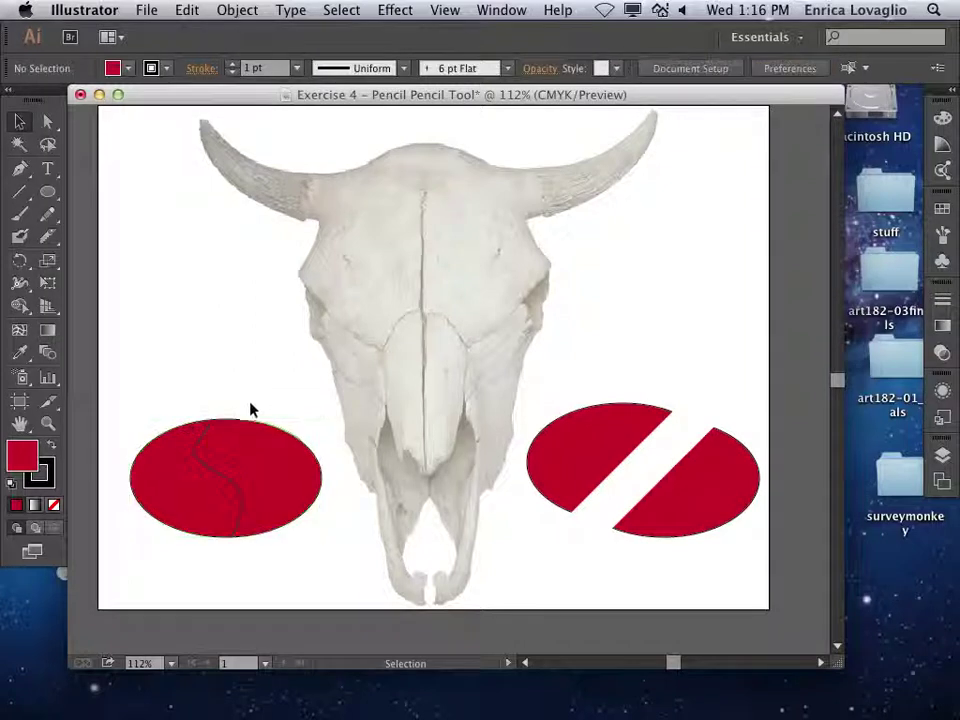
drag(253, 465, 284, 464)
click(286, 373)
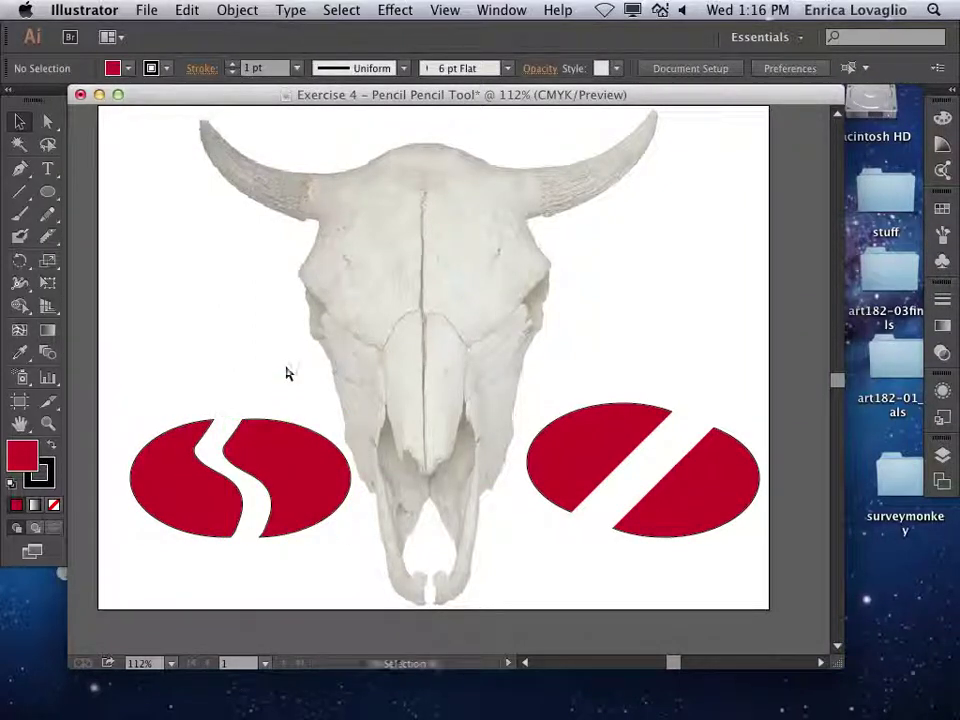
Delete all four cut ellipse pieces on both sides of the skull and end in preview mode
key(super+y)
key(v)
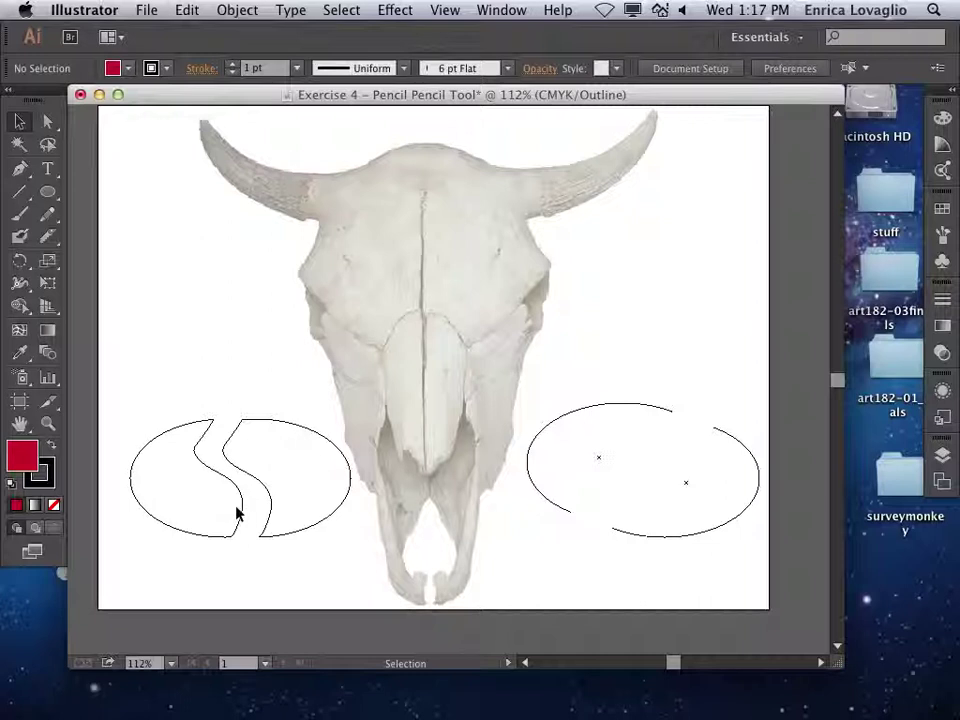
drag(287, 565, 199, 511)
key(Delete)
drag(695, 568, 521, 452)
key(Delete)
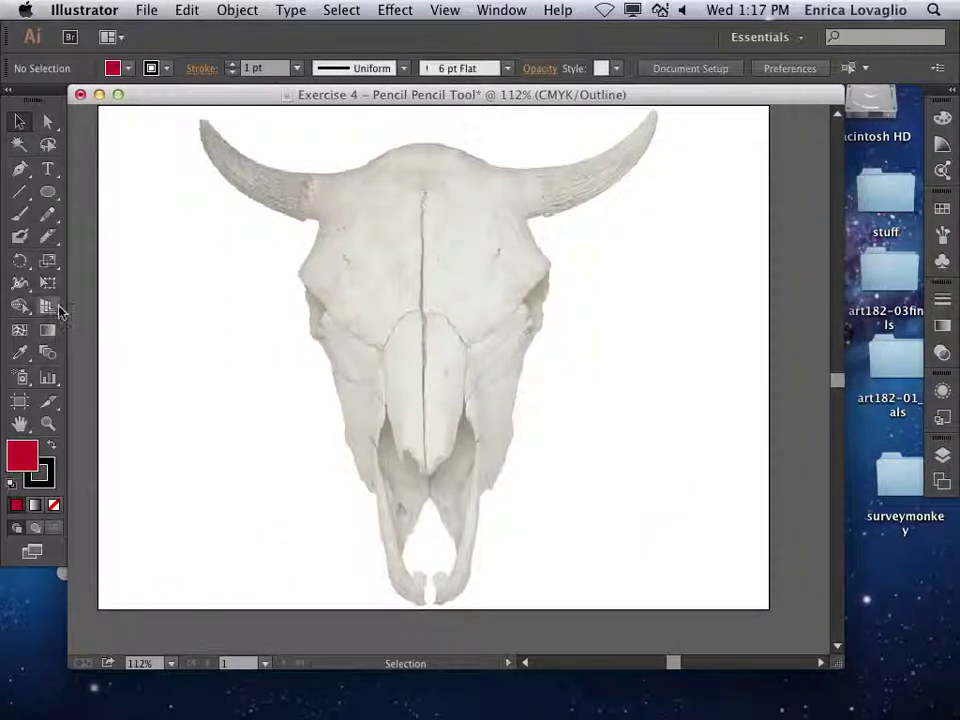
key(super+y)
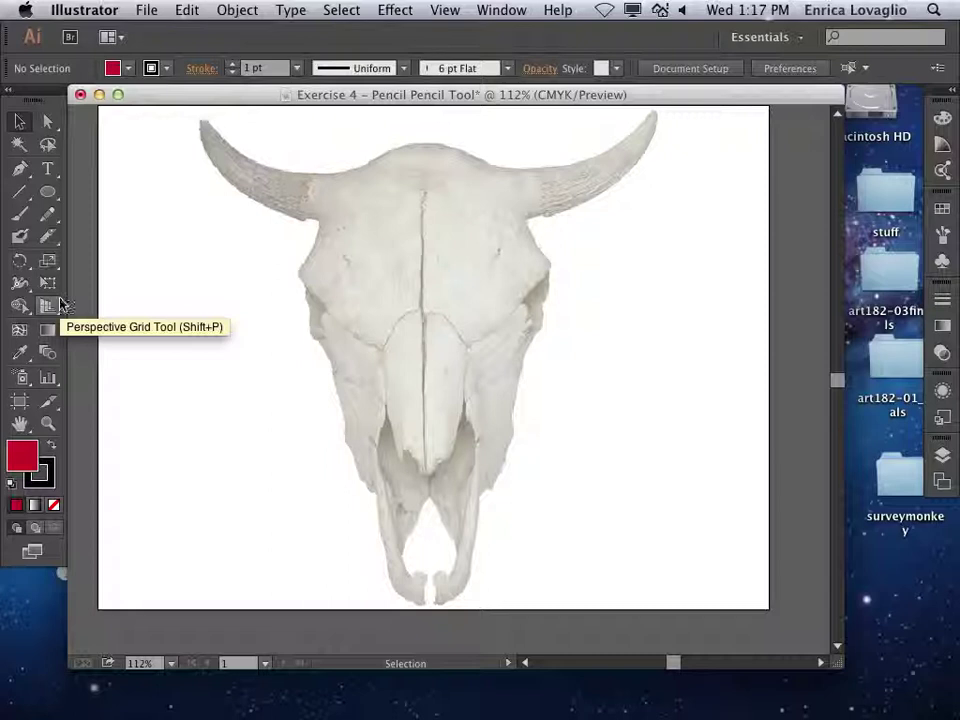
Switch to the Pencil tool and review its tolerance and path-editing options without changing them
mouse_move(47, 214)
mouse_down()
mouse_move(86, 224)
mouse_move(104, 216)
mouse_up()
double_click(47, 216)
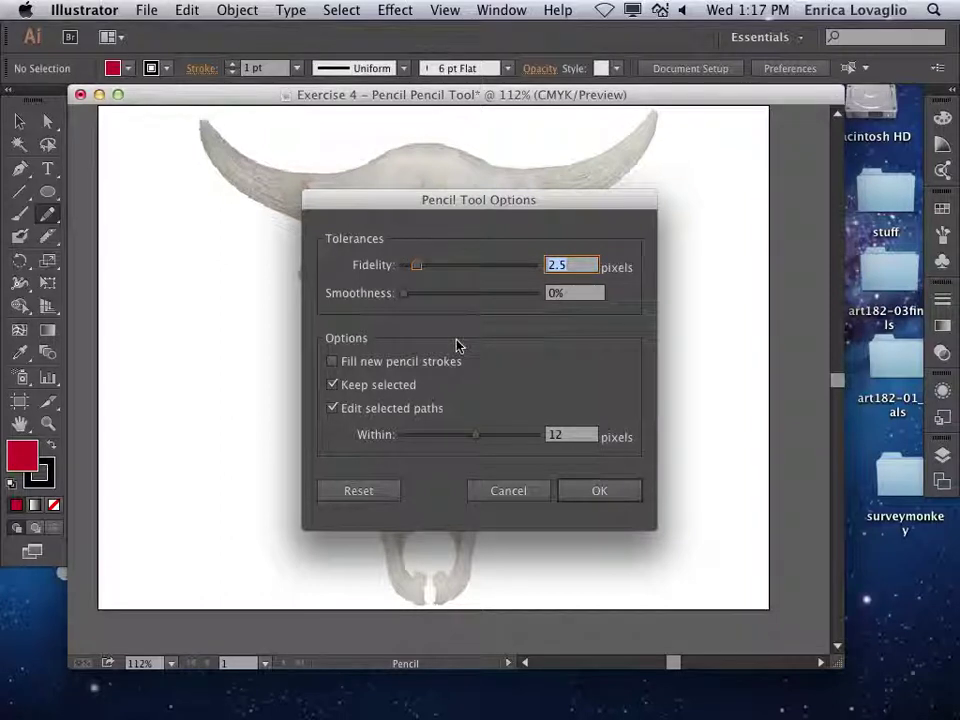
click(497, 492)
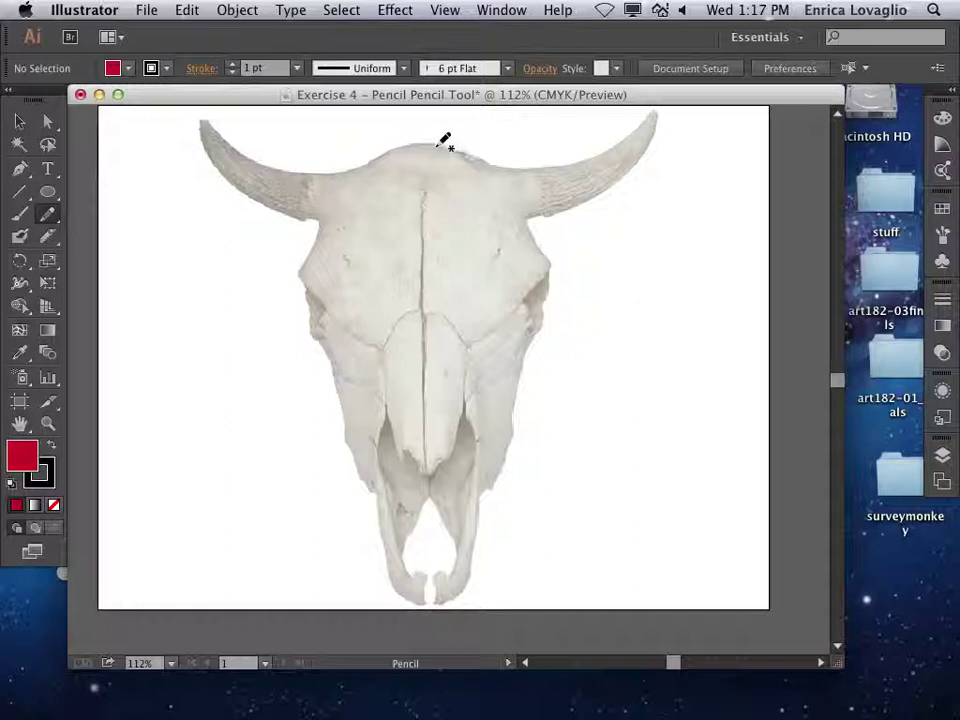
Delete the empty Layer 3 and make Drawing Layer the active layer
click(942, 455)
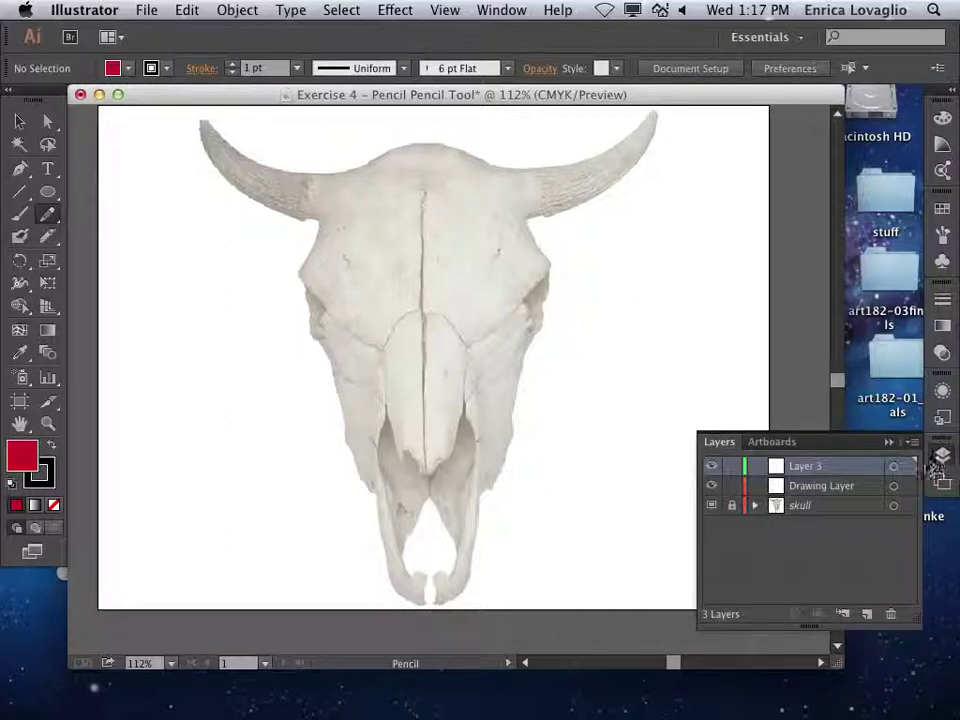
click(814, 488)
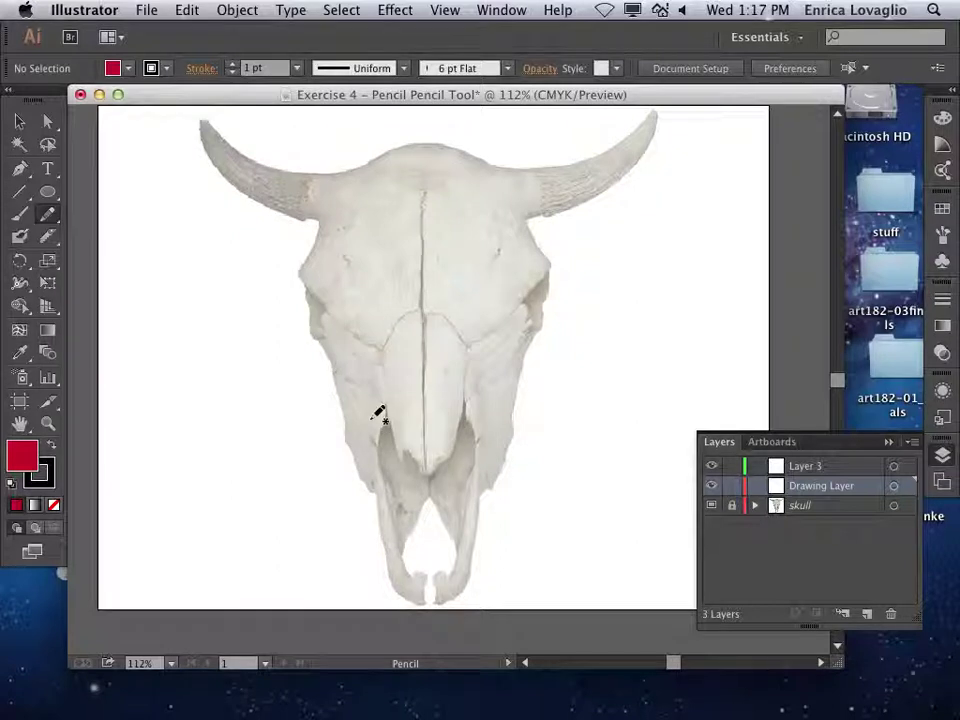
click(834, 467)
click(891, 614)
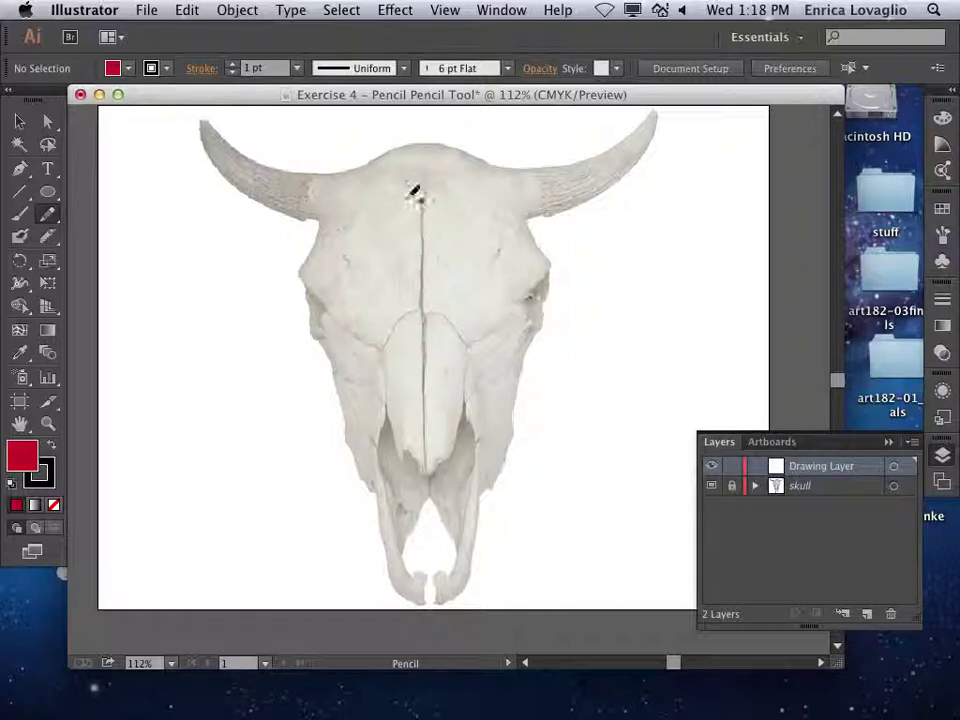
Trace the skull's left half, including the horn, as one closed Pencil path with no fill
mouse_move(433, 136)
mouse_down()
mouse_move(329, 168)
mouse_move(253, 150)
mouse_move(209, 112)
mouse_move(204, 128)
mouse_move(251, 193)
mouse_move(327, 224)
mouse_move(305, 275)
mouse_move(306, 306)
mouse_move(364, 486)
mouse_move(377, 492)
mouse_move(389, 345)
mouse_move(399, 313)
mouse_move(422, 305)
mouse_move(426, 286)
mouse_move(435, 137)
mouse_up()
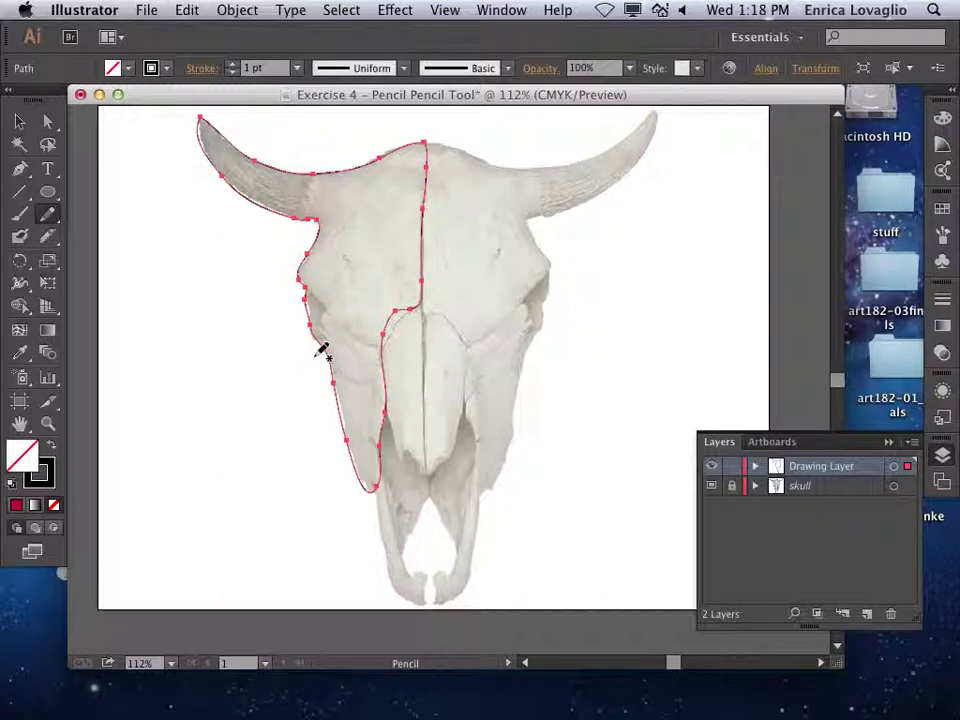
click(16, 506)
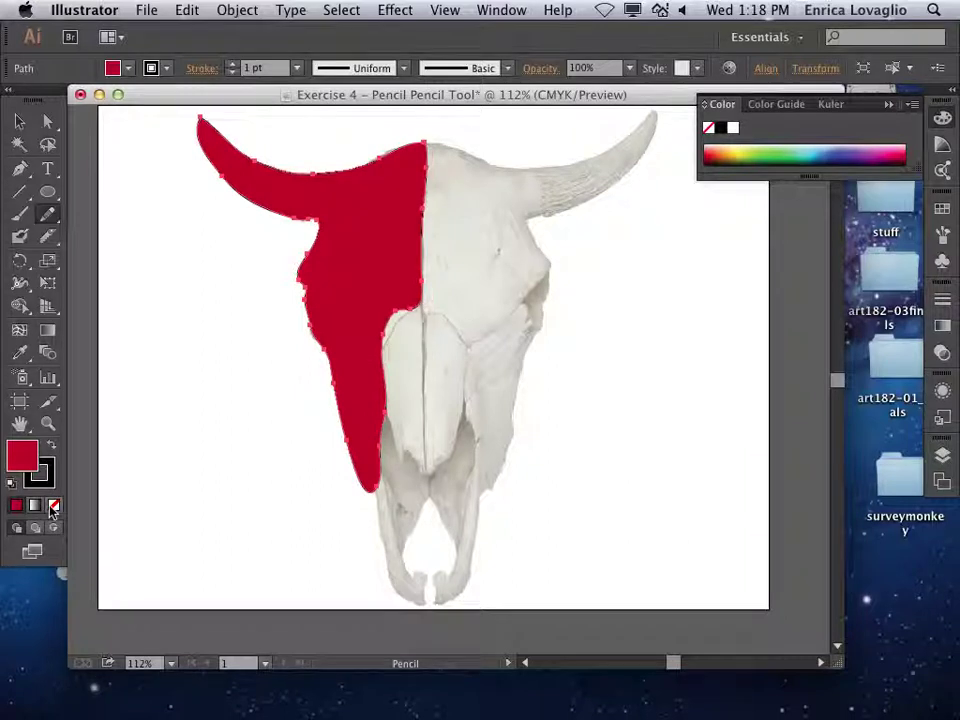
click(53, 507)
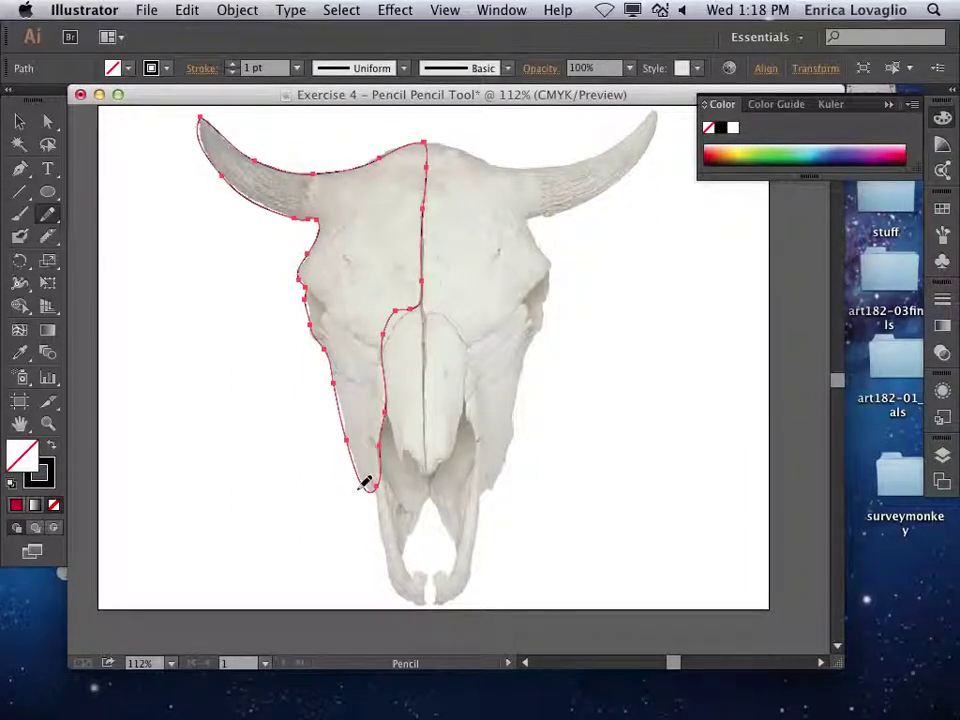
drag(381, 470, 377, 446)
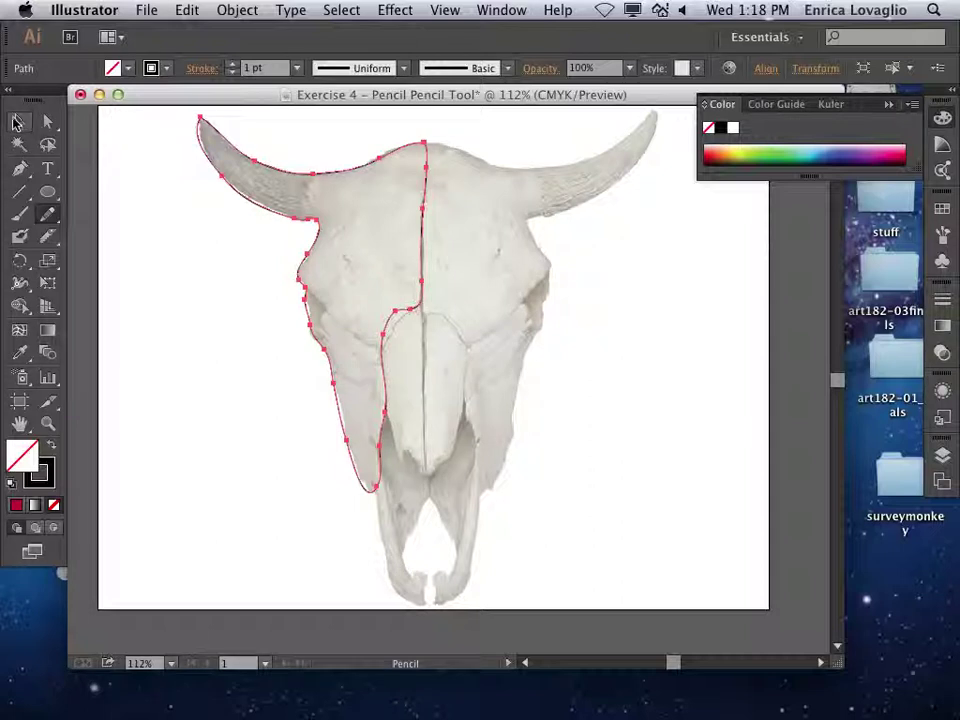
Move the traced outline off the skull to the right and deselect it
click(19, 121)
drag(297, 180, 613, 232)
click(212, 420)
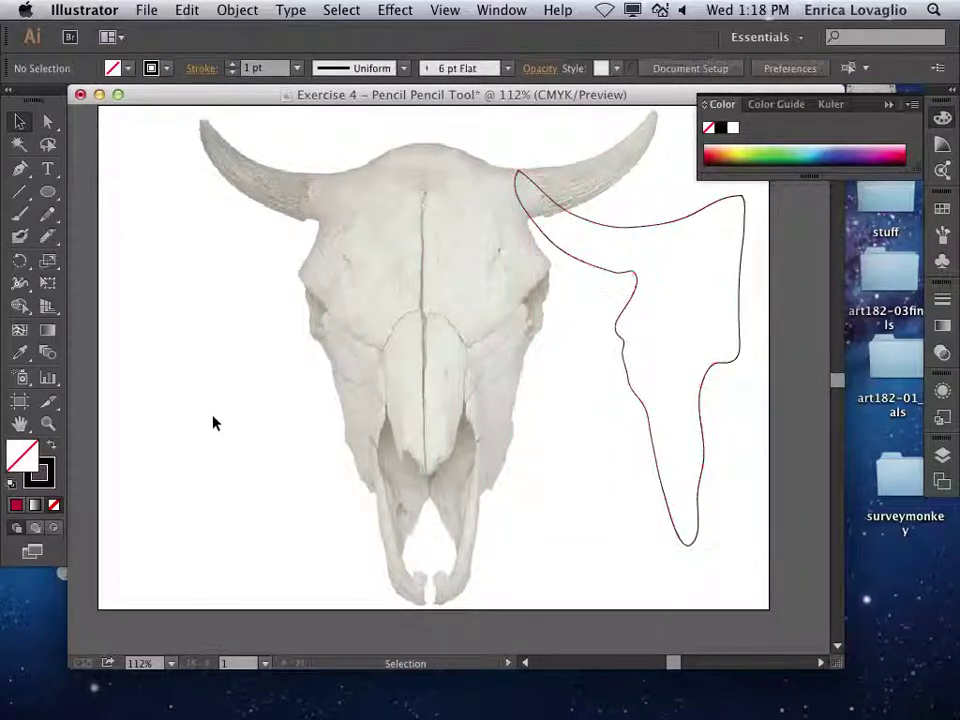
Review the Pencil tool's fidelity and smoothness tolerances, leaving the options unchanged
double_click(47, 216)
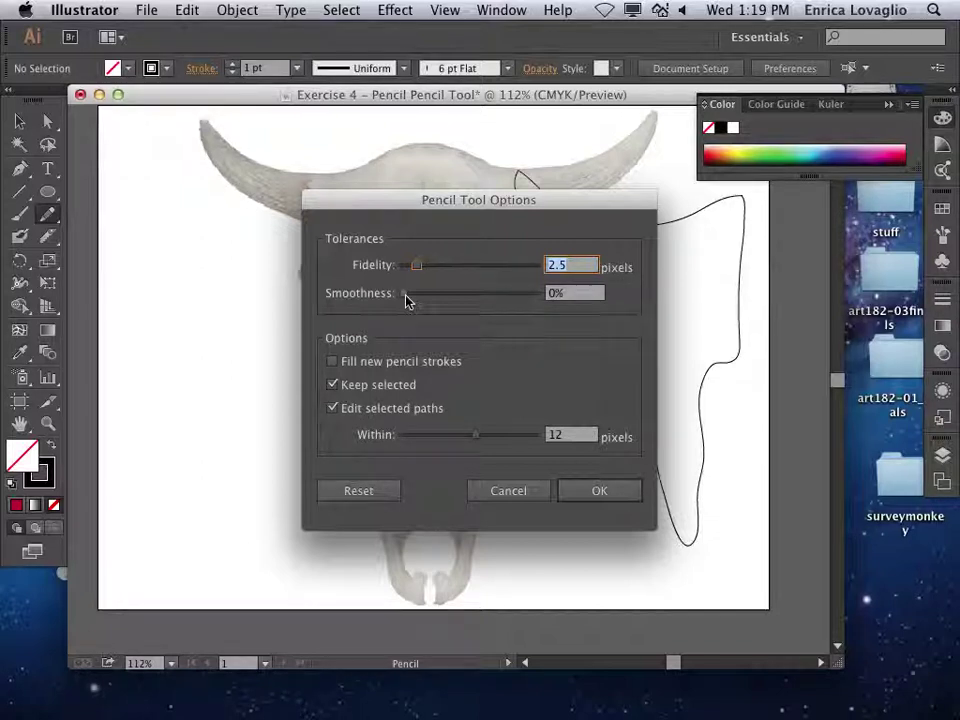
click(506, 491)
double_click(47, 215)
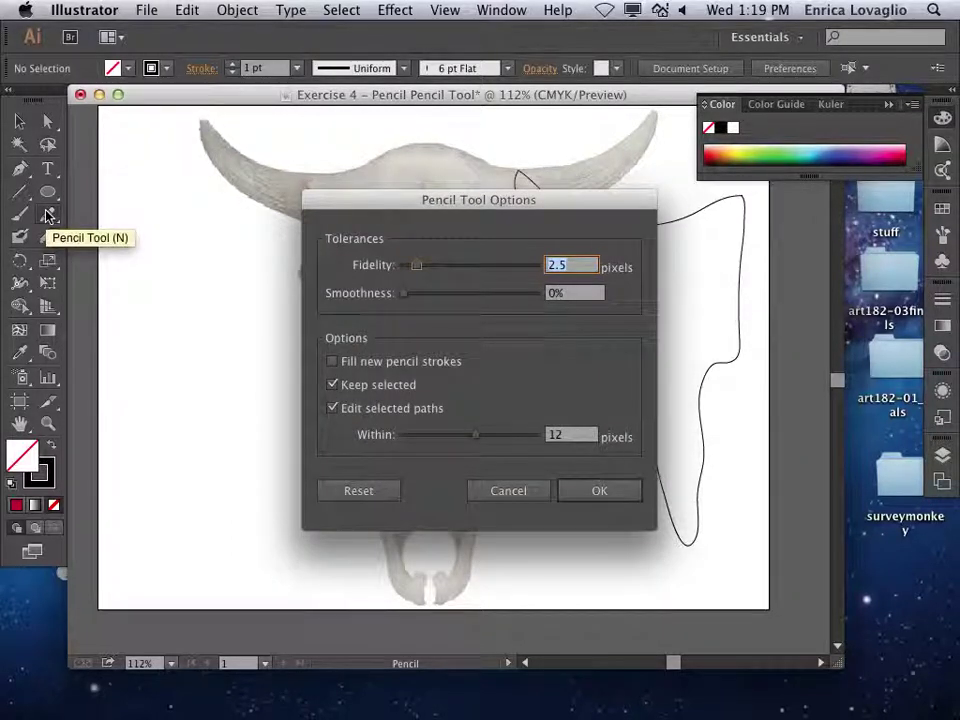
click(499, 491)
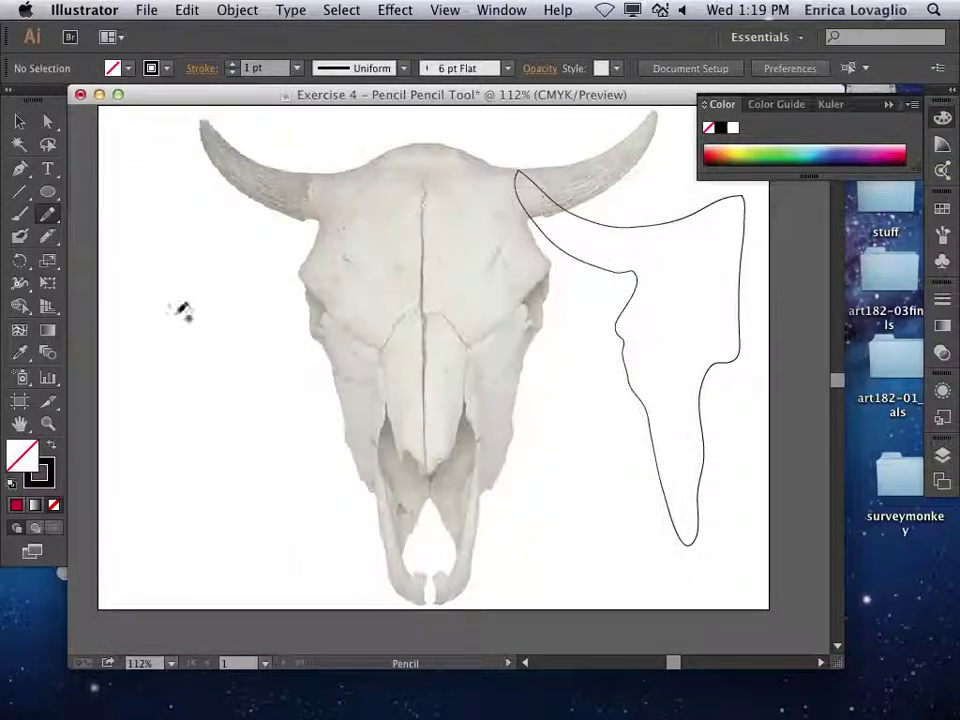
Compare the Ellipse tool's exact-size dialog with the Pencil tool options, cancelling each, and draw and undo a test ellipse beside the skull
click(48, 192)
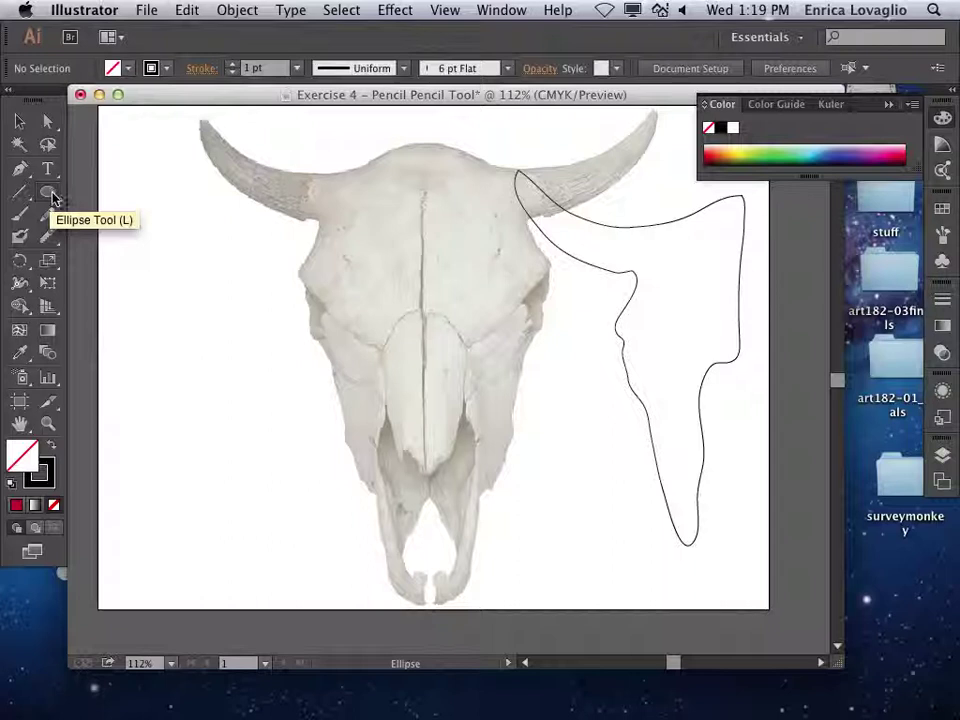
click(191, 263)
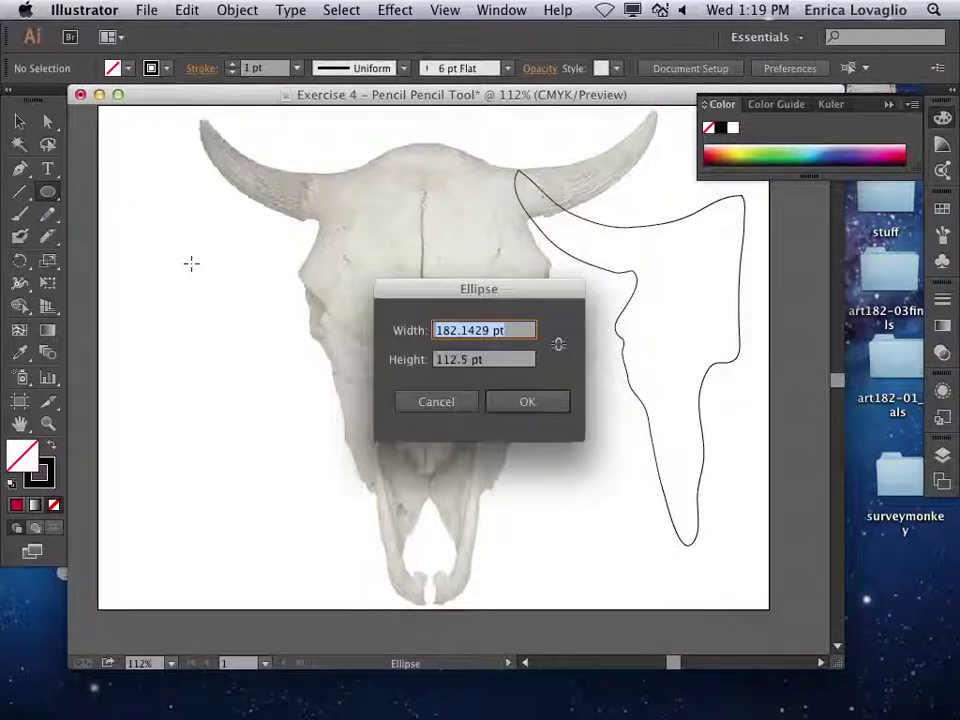
click(438, 406)
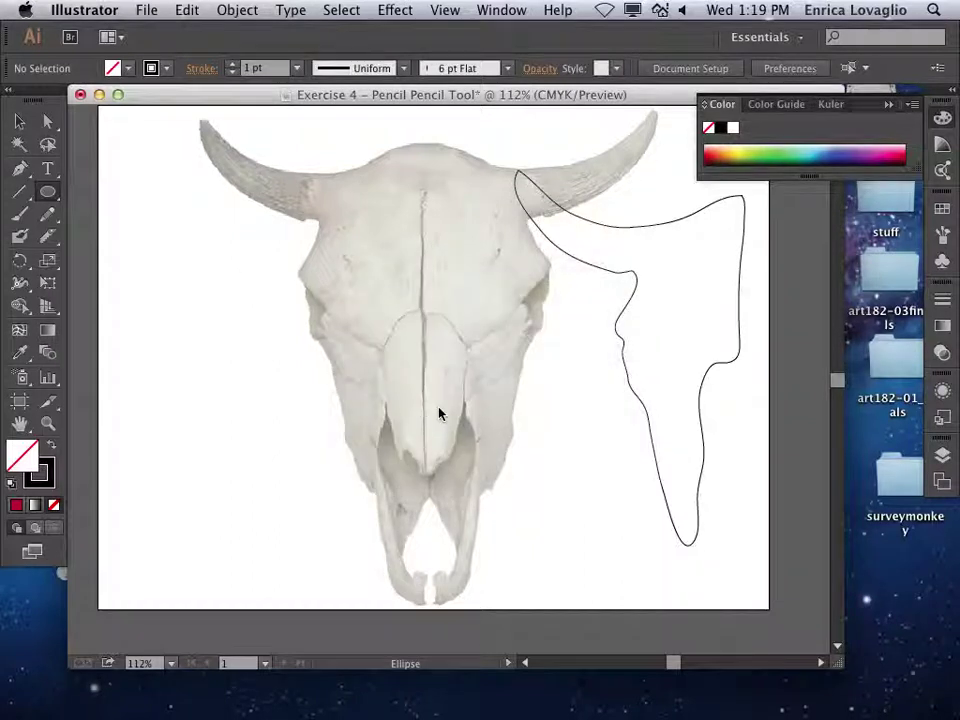
double_click(47, 213)
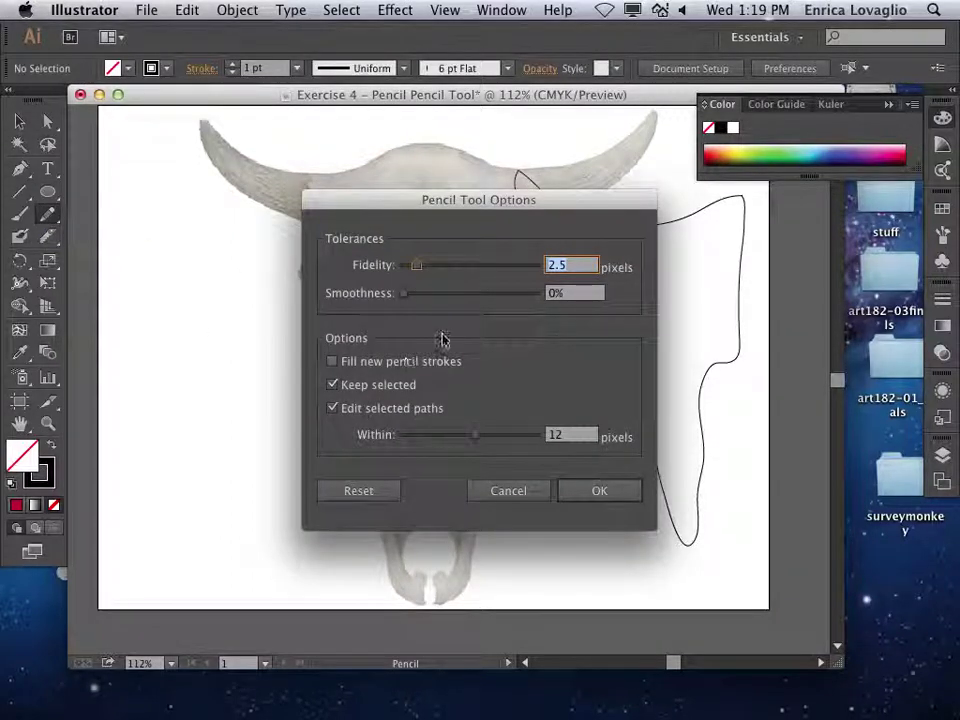
click(512, 493)
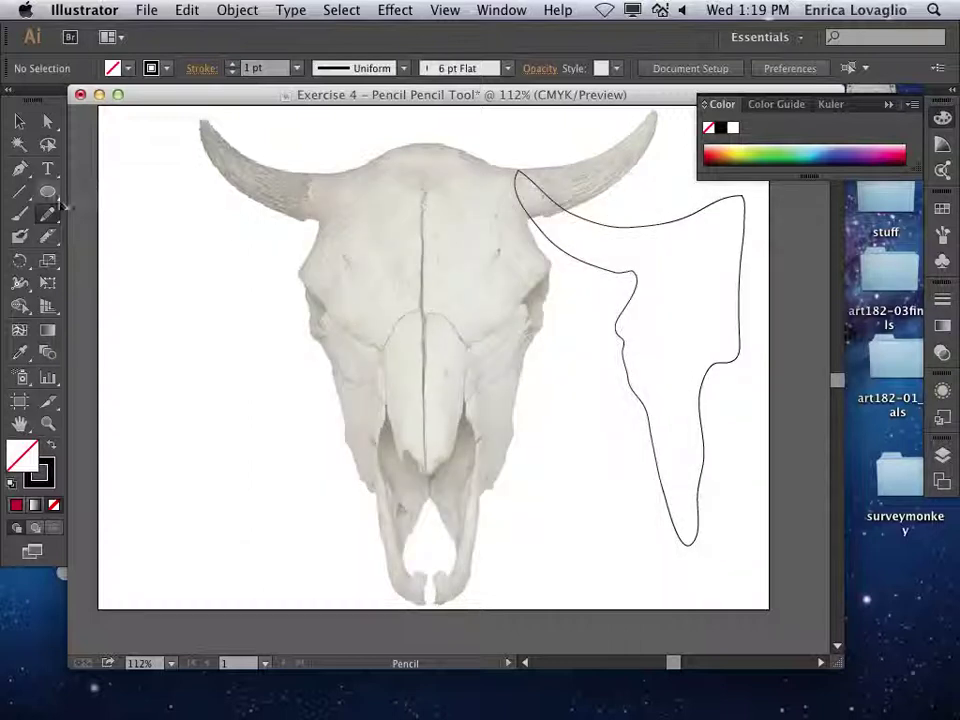
click(230, 285)
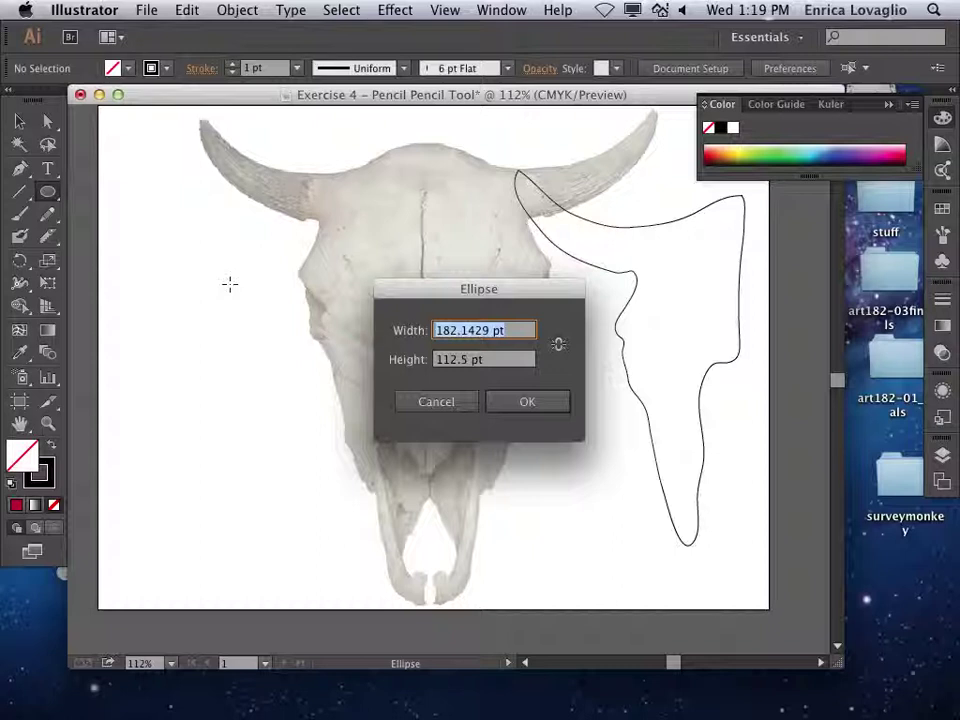
click(429, 402)
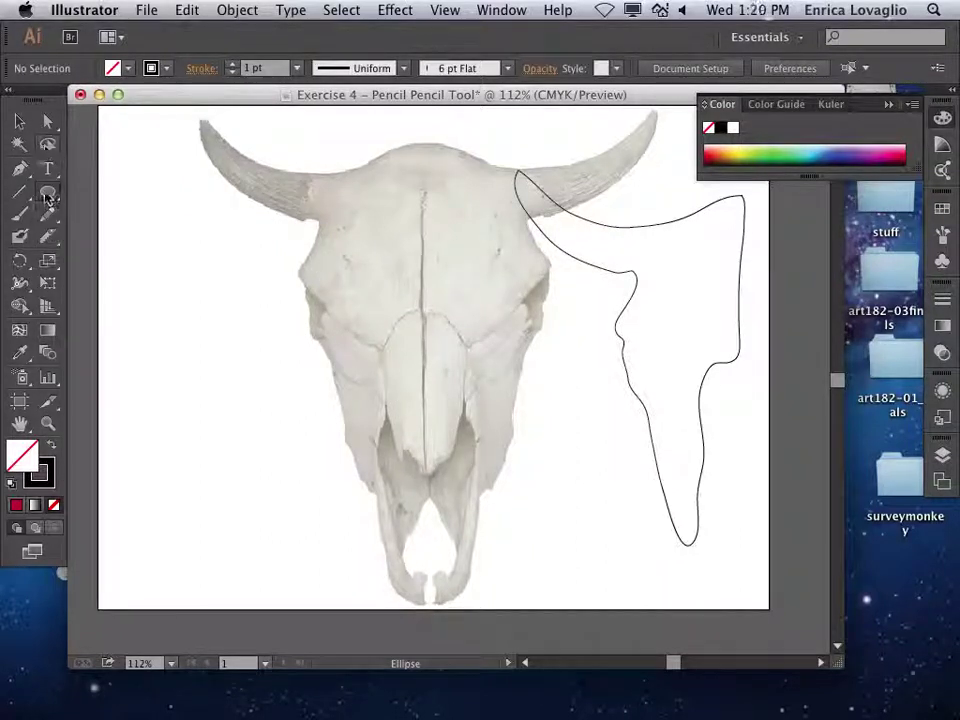
drag(171, 264, 292, 330)
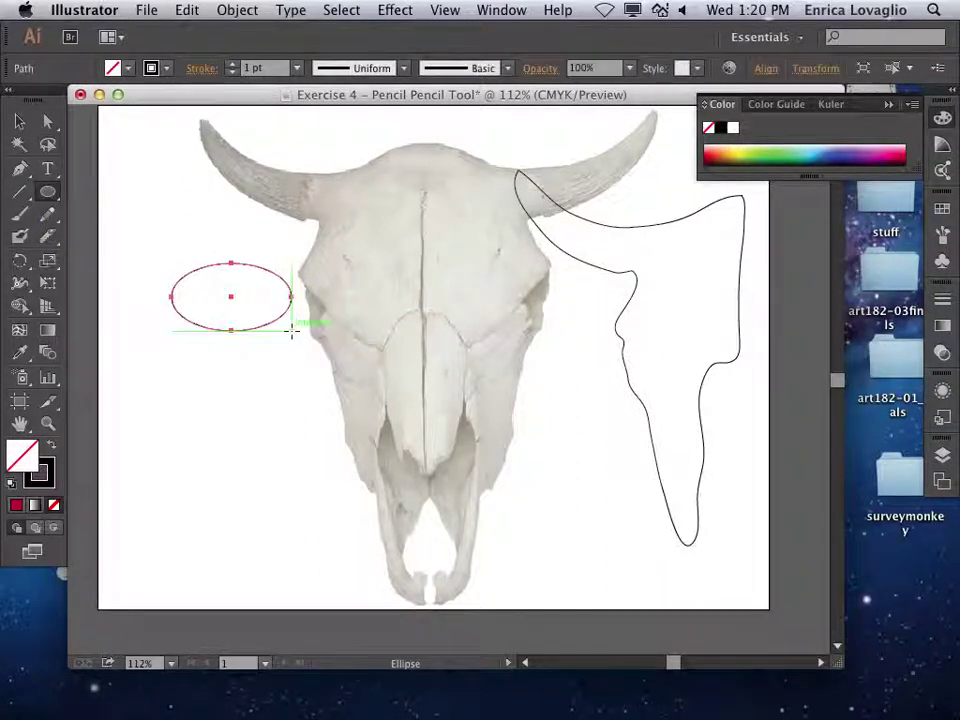
key(ctrl+z)
Set the Pencil tool's fidelity to 5 pixels and trace the skull's left half, including the horn, as a new closed path
double_click(48, 215)
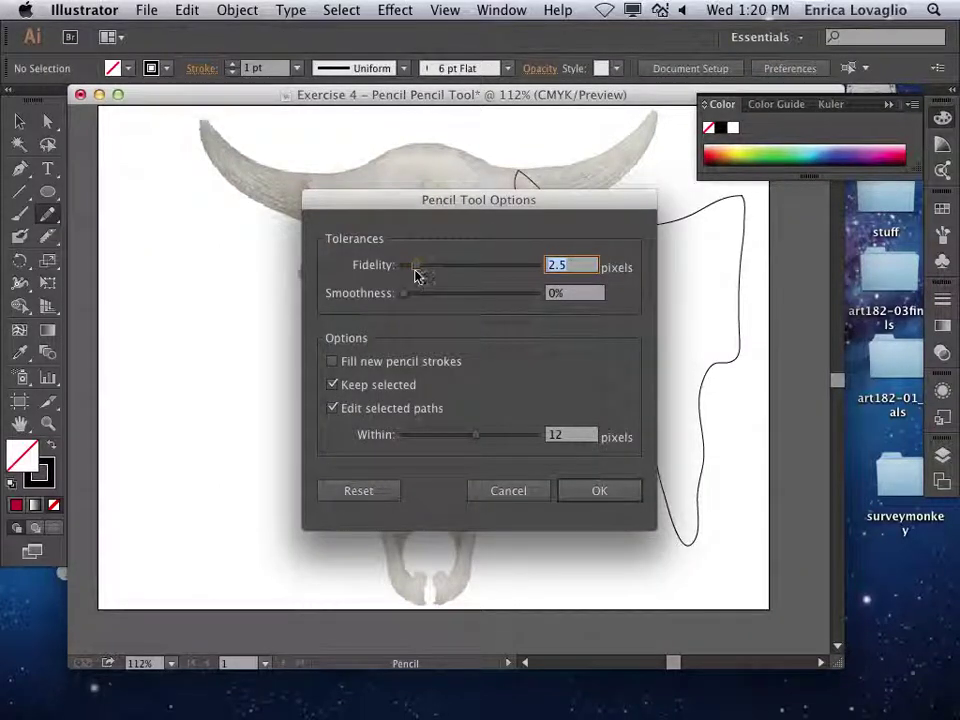
drag(416, 266, 434, 273)
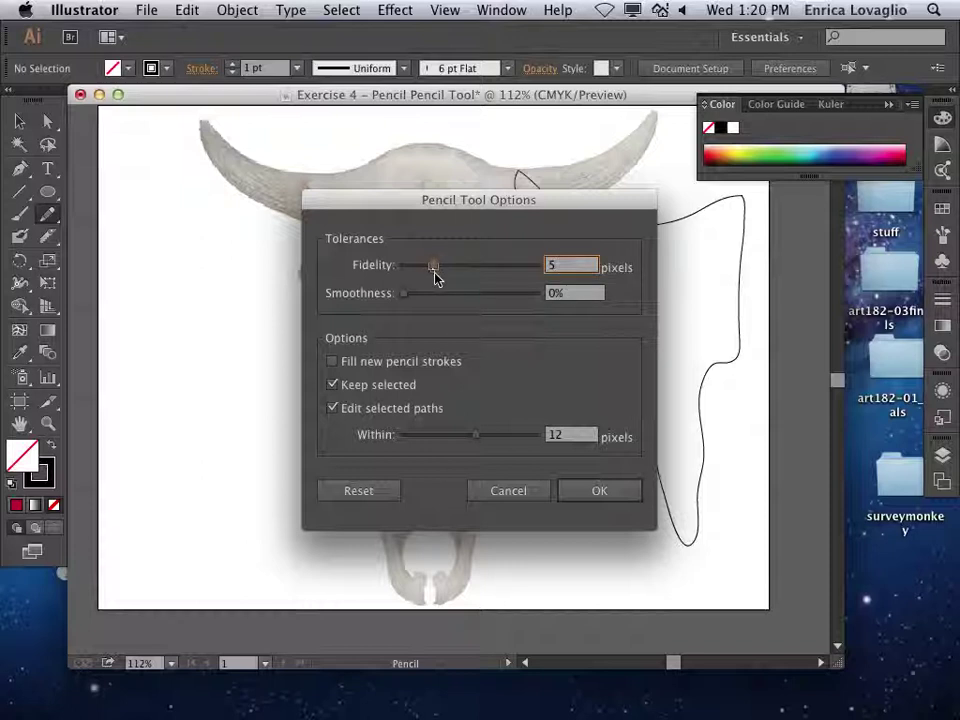
click(595, 493)
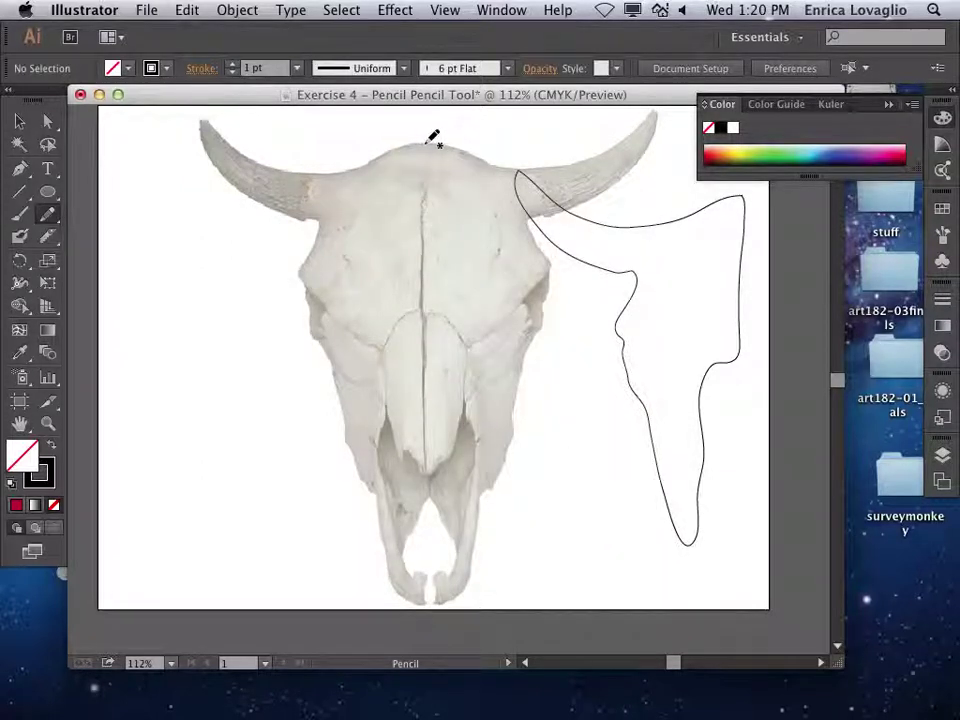
mouse_move(434, 136)
mouse_down()
mouse_move(360, 166)
mouse_move(299, 171)
mouse_move(201, 117)
mouse_move(199, 131)
mouse_move(232, 181)
mouse_move(322, 228)
mouse_move(301, 280)
mouse_move(371, 493)
mouse_move(384, 492)
mouse_move(389, 356)
mouse_move(424, 294)
mouse_move(425, 143)
mouse_up()
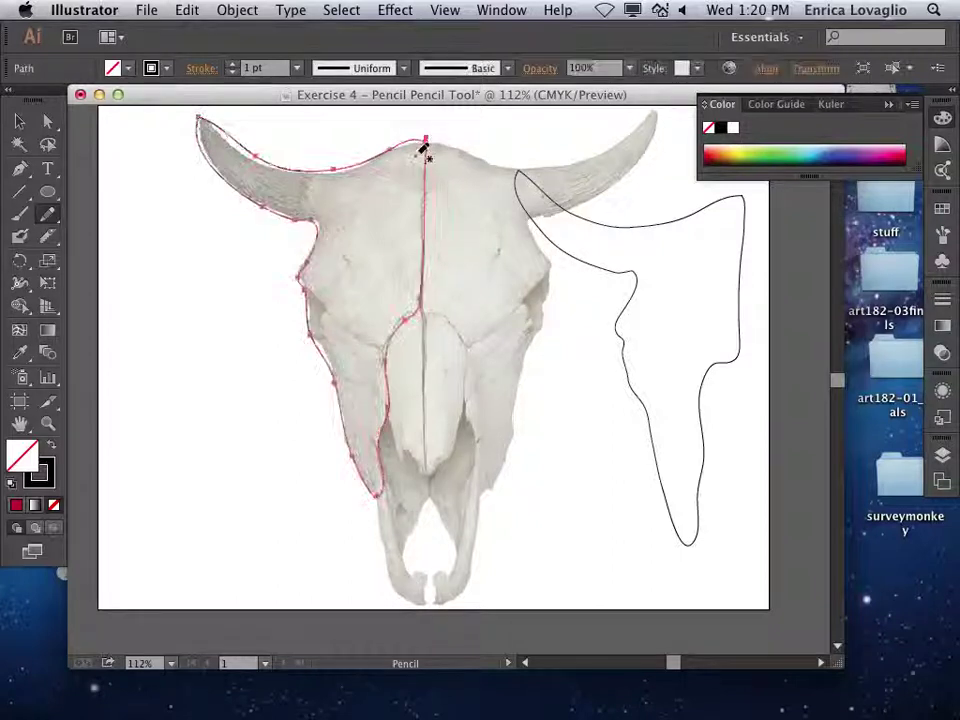
Select the new skull trace and the earlier offset outline alternately to compare their anchor points and curve accuracy
click(20, 118)
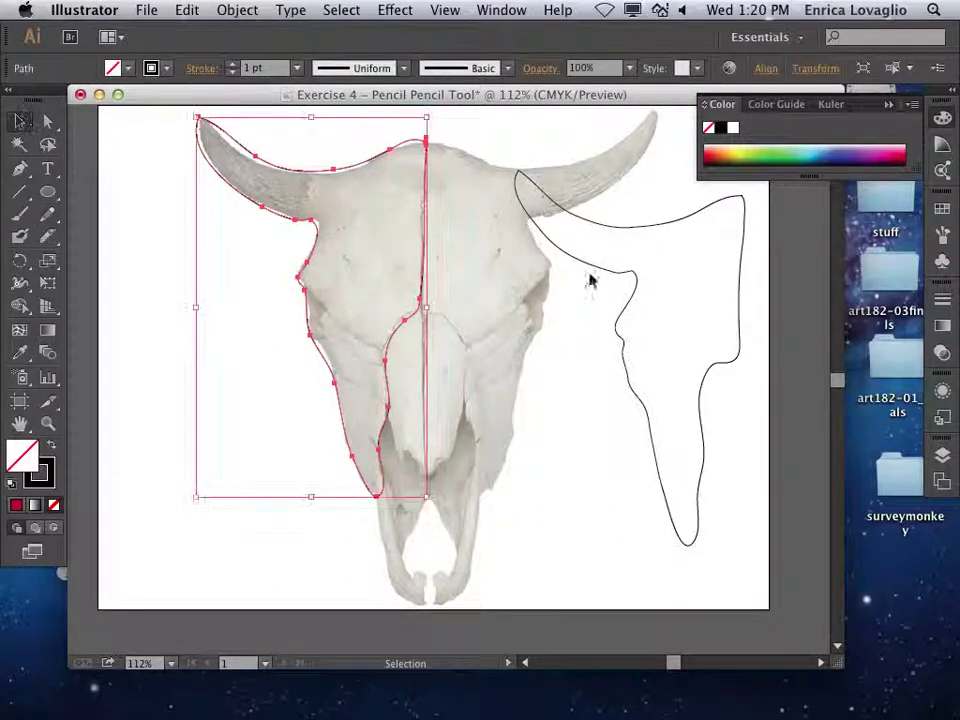
click(615, 276)
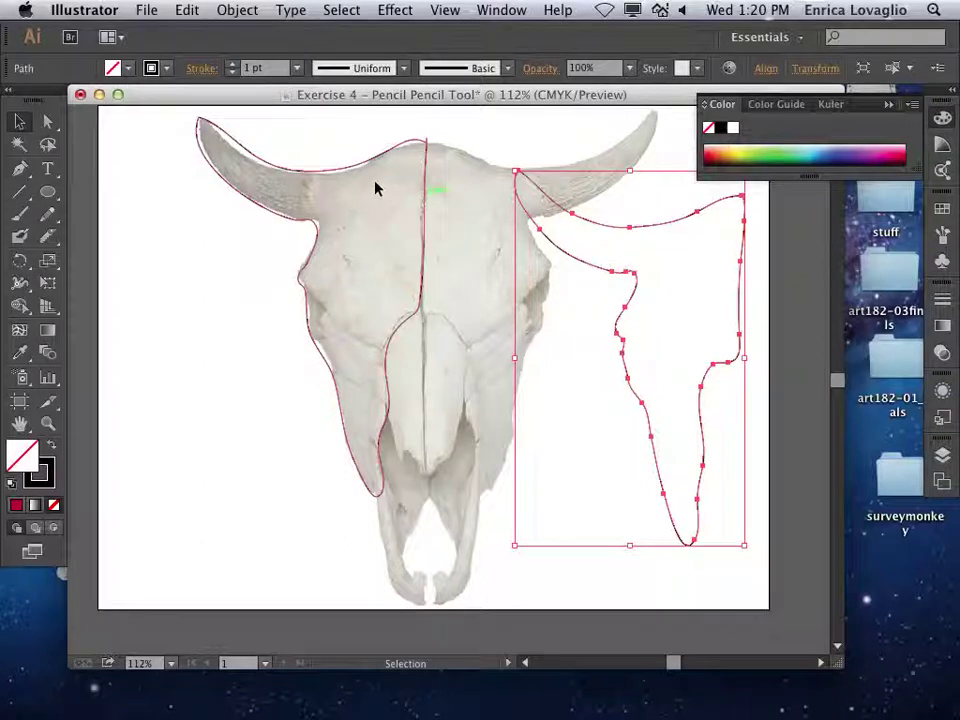
click(335, 176)
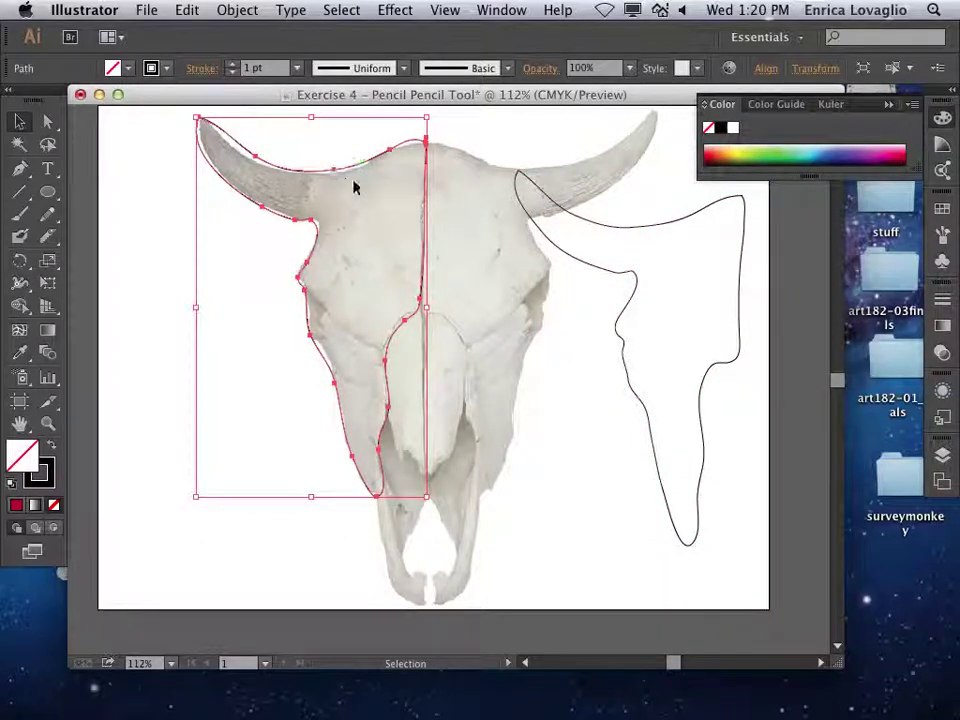
click(574, 257)
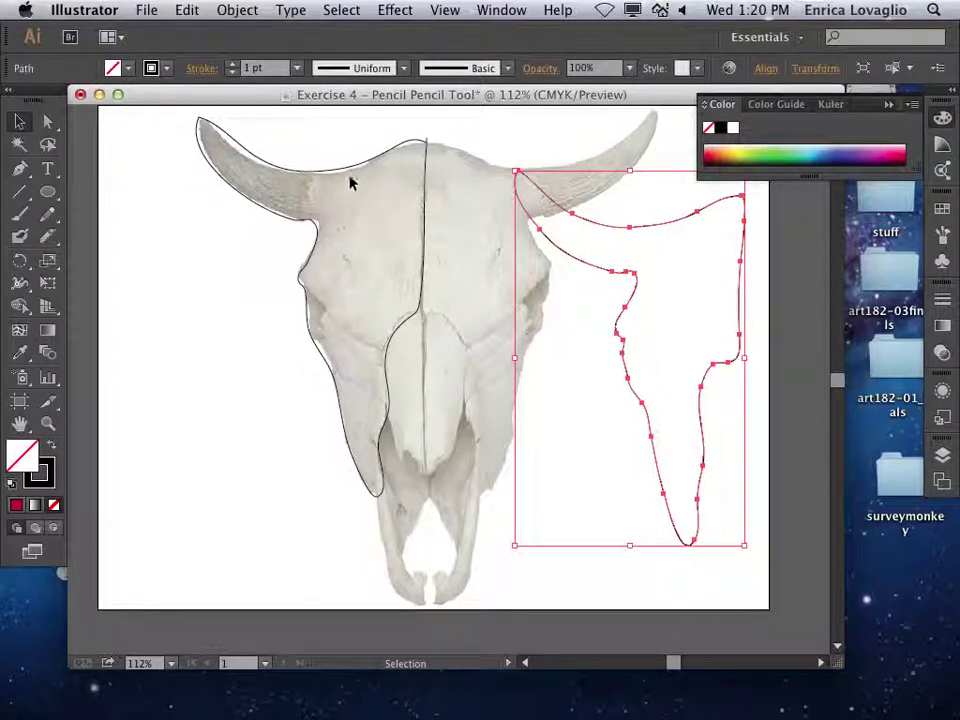
click(399, 366)
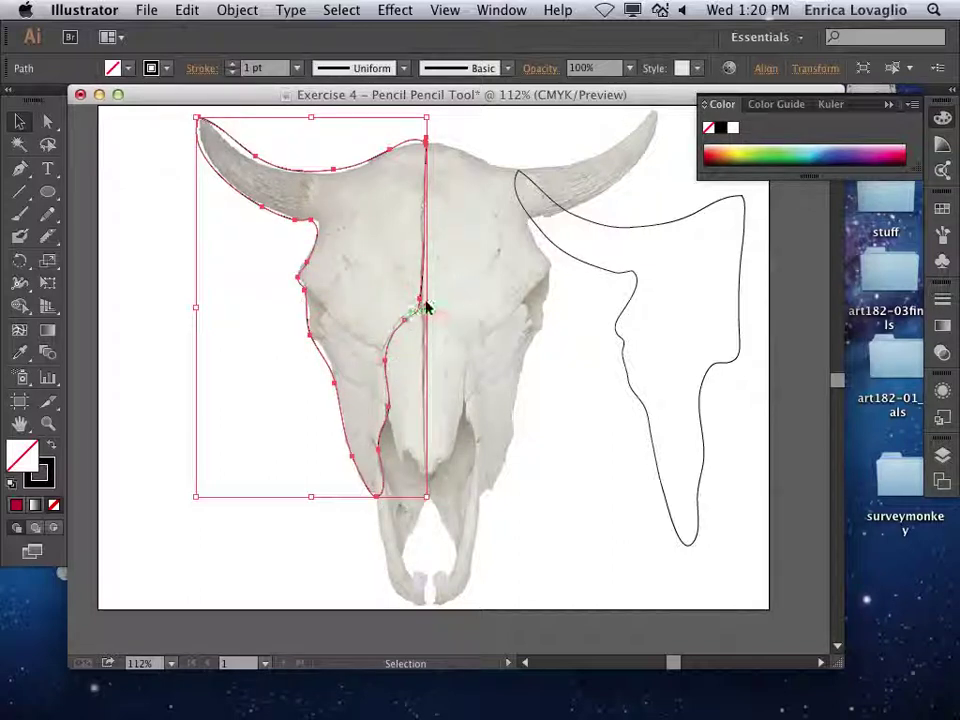
click(643, 277)
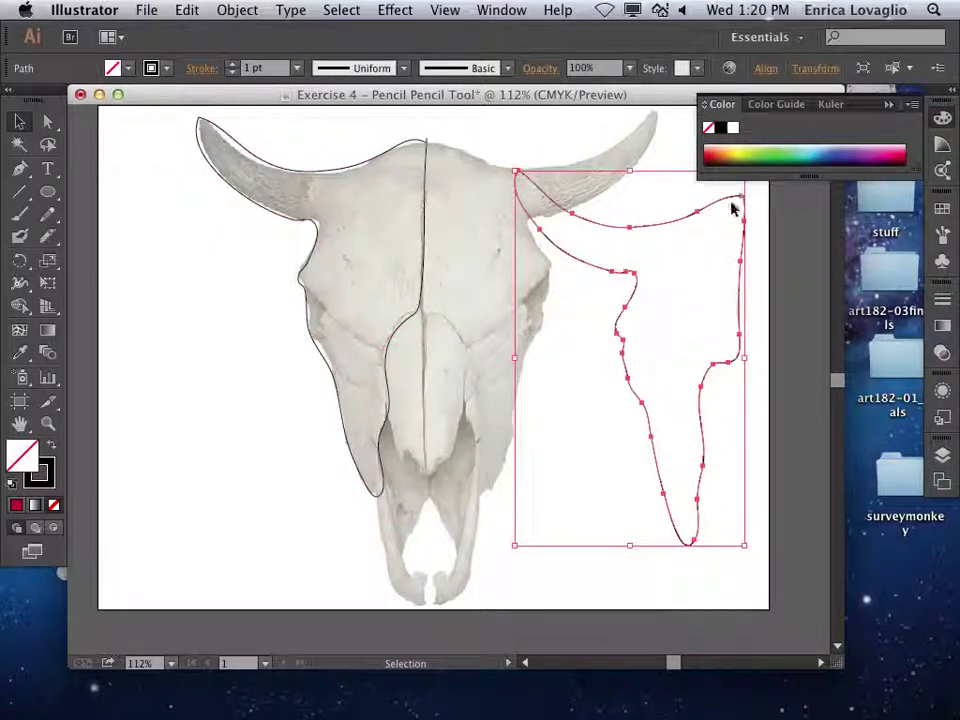
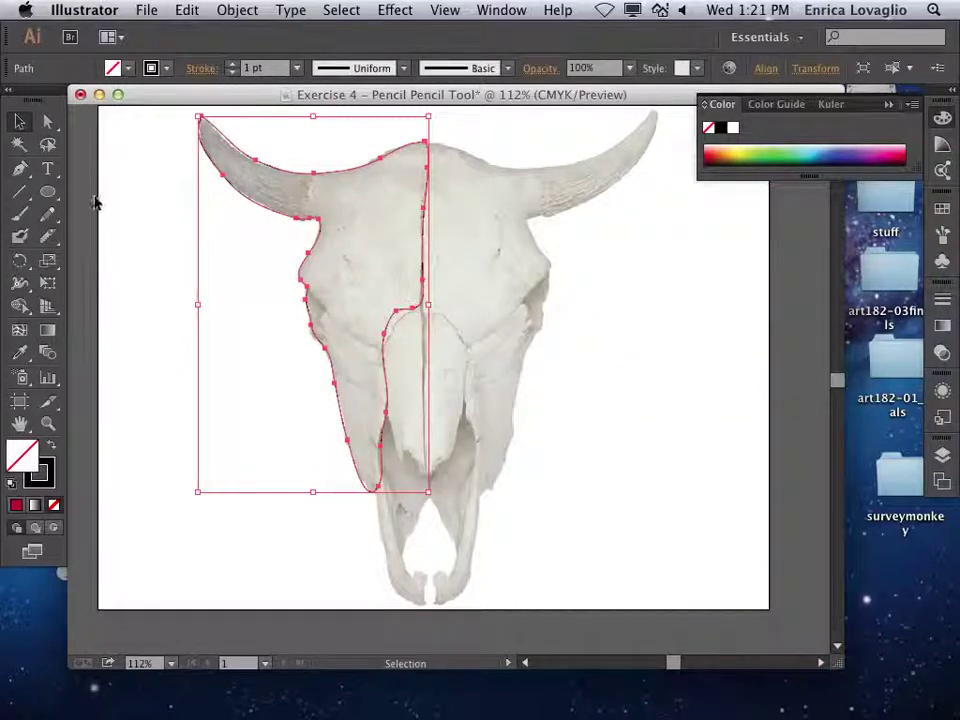
Set the Pencil tool's smoothness to 30% and keep its fidelity at 5 pixels
click(47, 216)
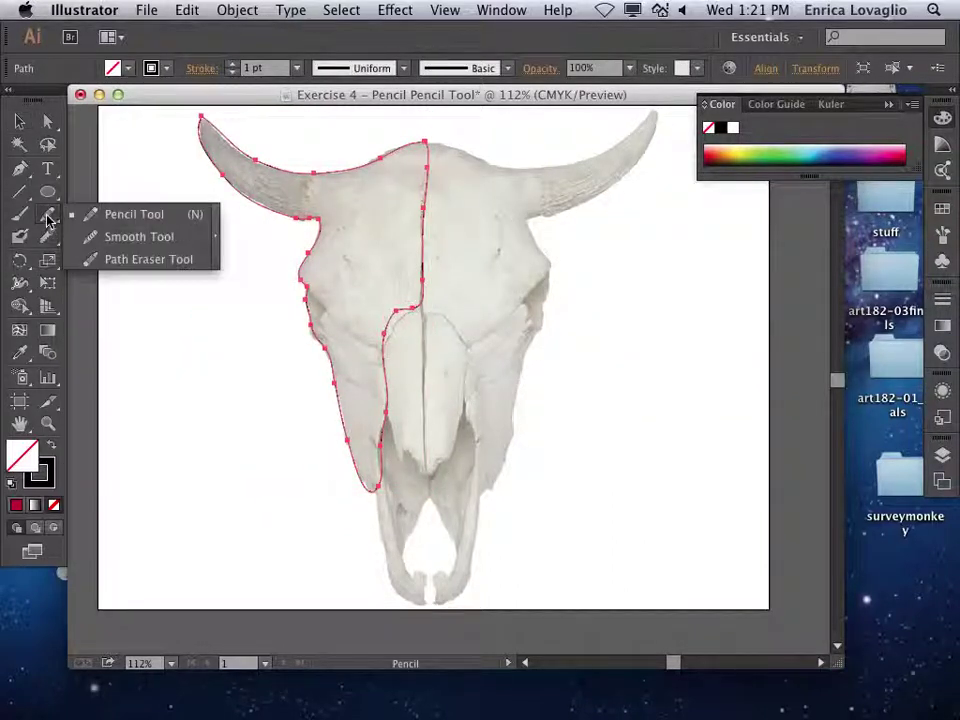
double_click(47, 216)
drag(407, 291, 444, 302)
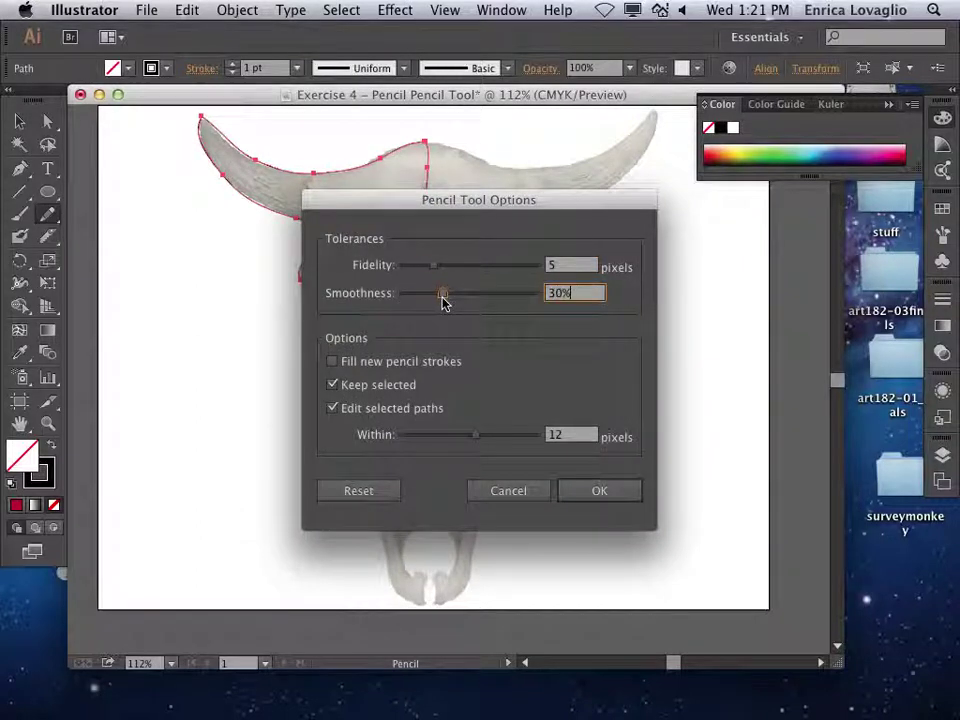
click(590, 493)
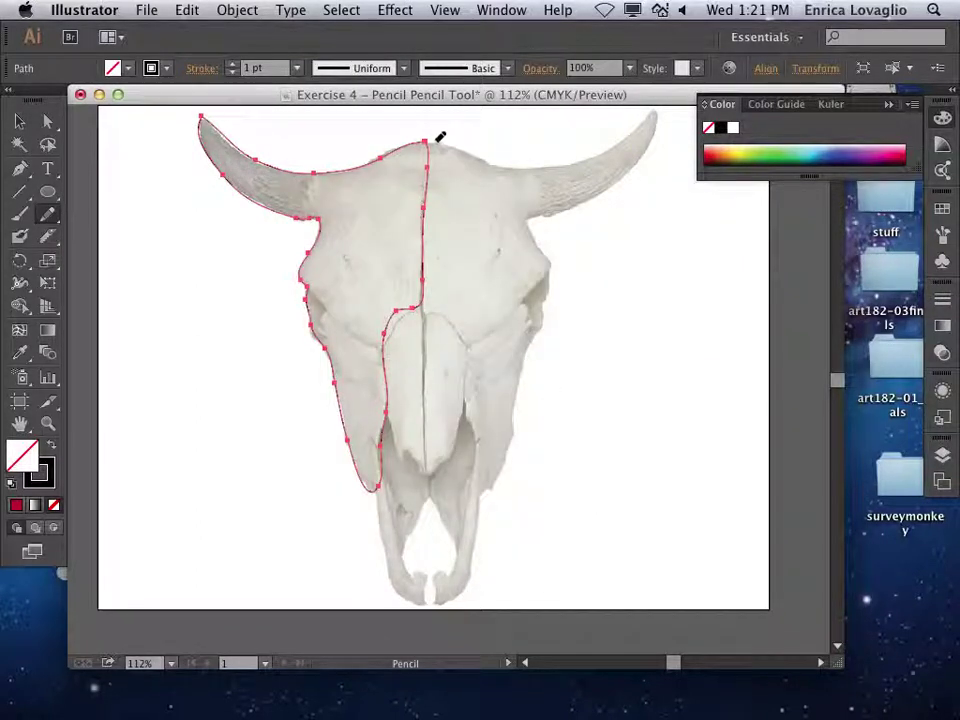
Trace the skull's right half, including the horn, as one closed Pencil path
drag(457, 149, 487, 164)
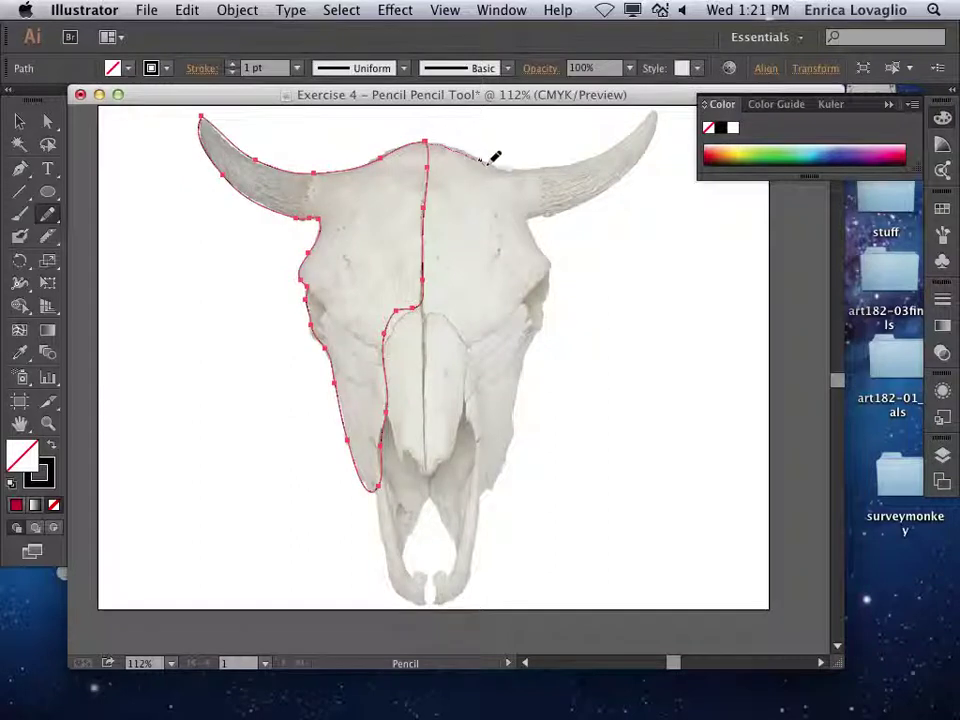
mouse_move(545, 160)
mouse_down()
mouse_move(594, 155)
mouse_move(654, 109)
mouse_move(657, 137)
mouse_move(601, 204)
mouse_move(527, 226)
mouse_move(547, 270)
mouse_move(522, 305)
mouse_move(521, 415)
mouse_move(489, 491)
mouse_move(468, 451)
mouse_move(467, 343)
mouse_move(436, 290)
mouse_up()
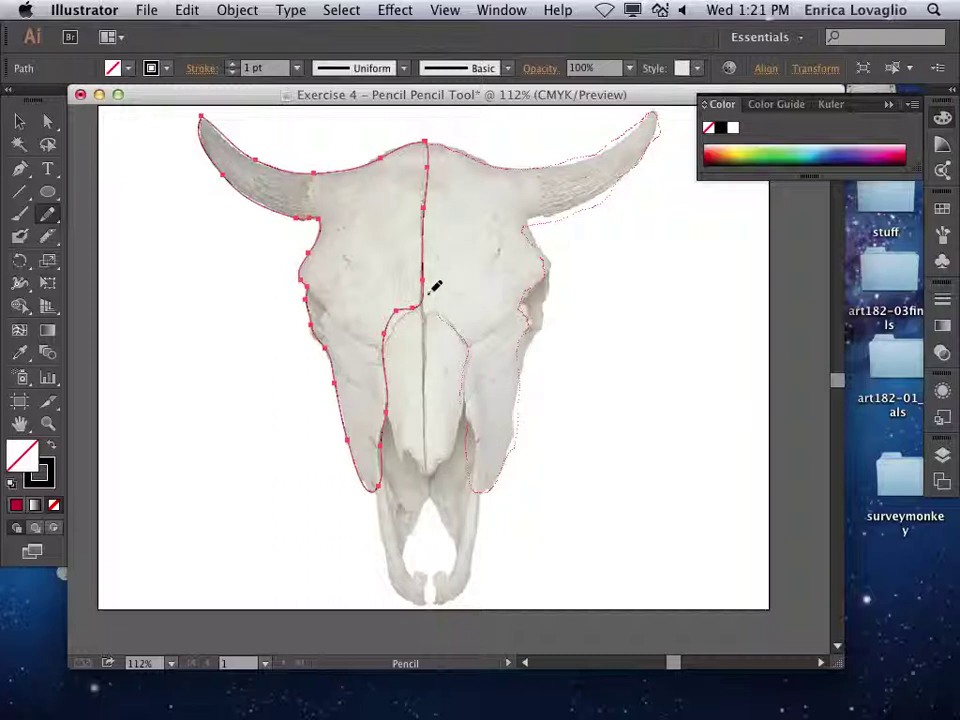
drag(441, 139, 443, 140)
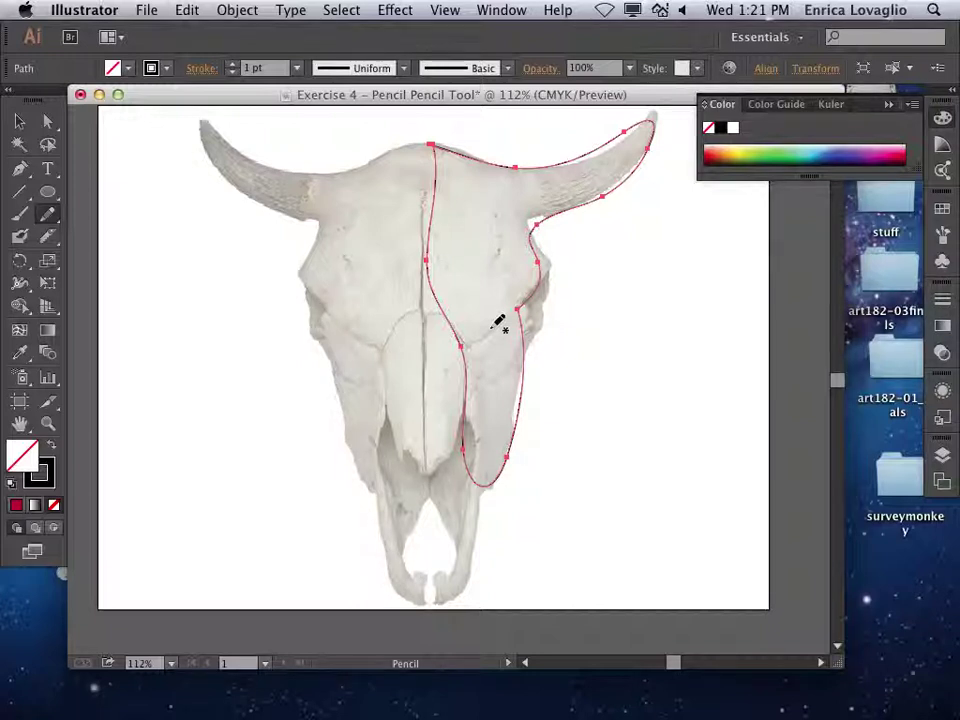
Review the Pencil tool options beside the right-half trace, moving the dialog off the skull and cancelling it without changes
double_click(47, 213)
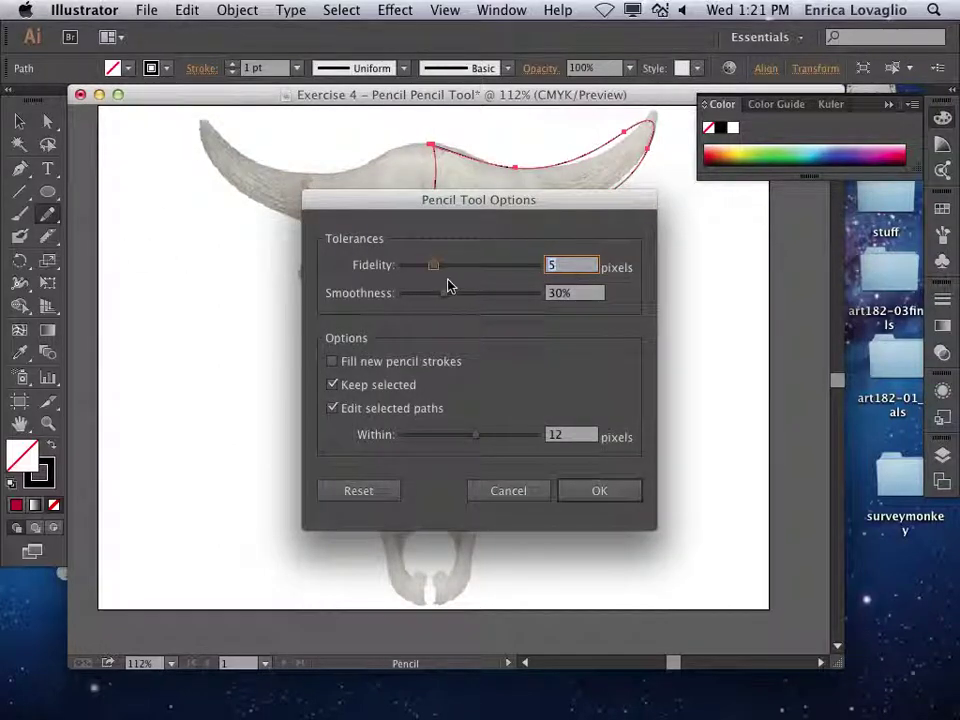
drag(477, 199, 800, 238)
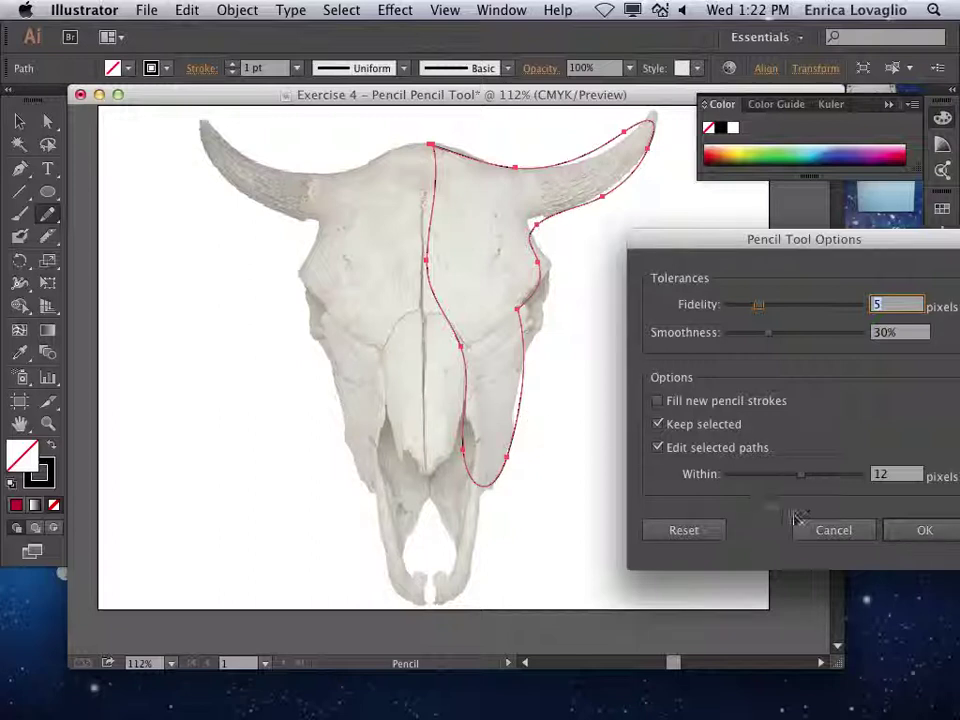
click(822, 540)
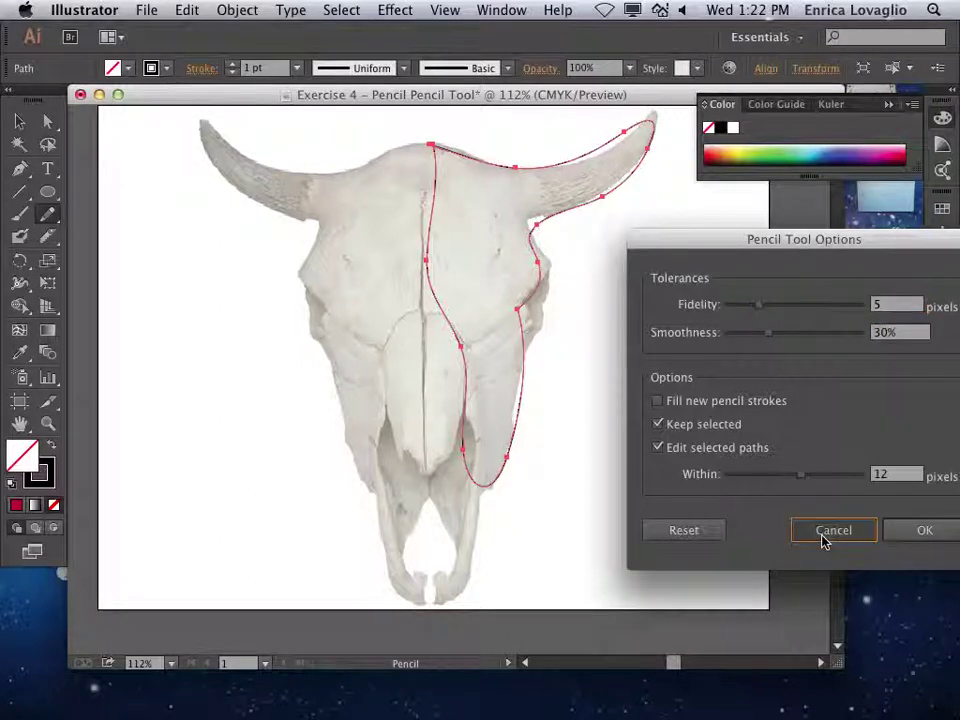
Remove the traced outline from the skull's right half and leave nothing selected
click(19, 121)
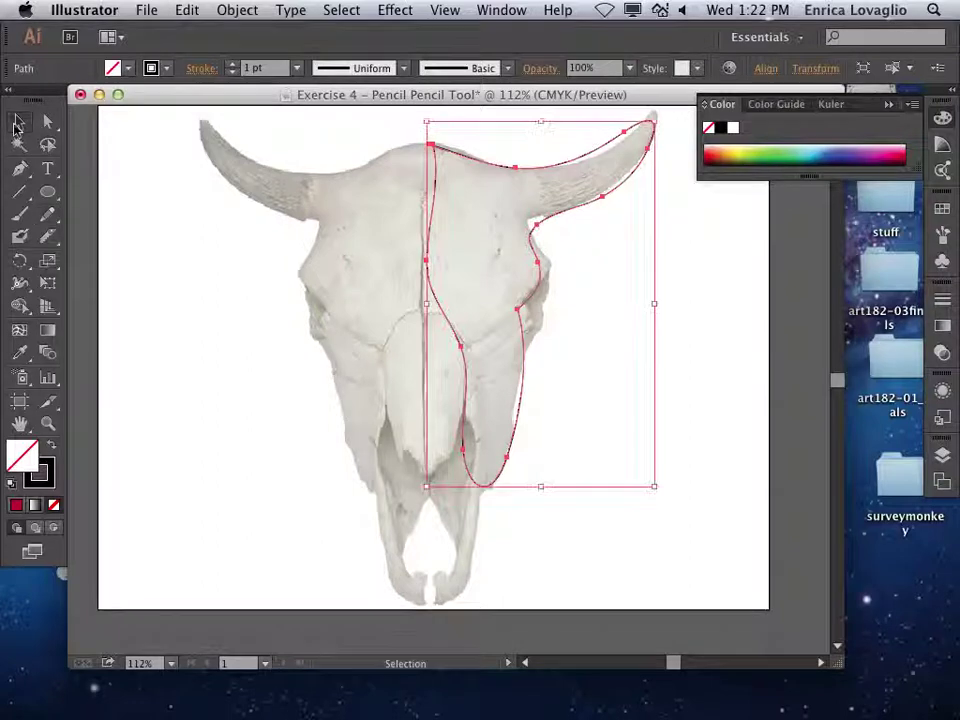
click(268, 205)
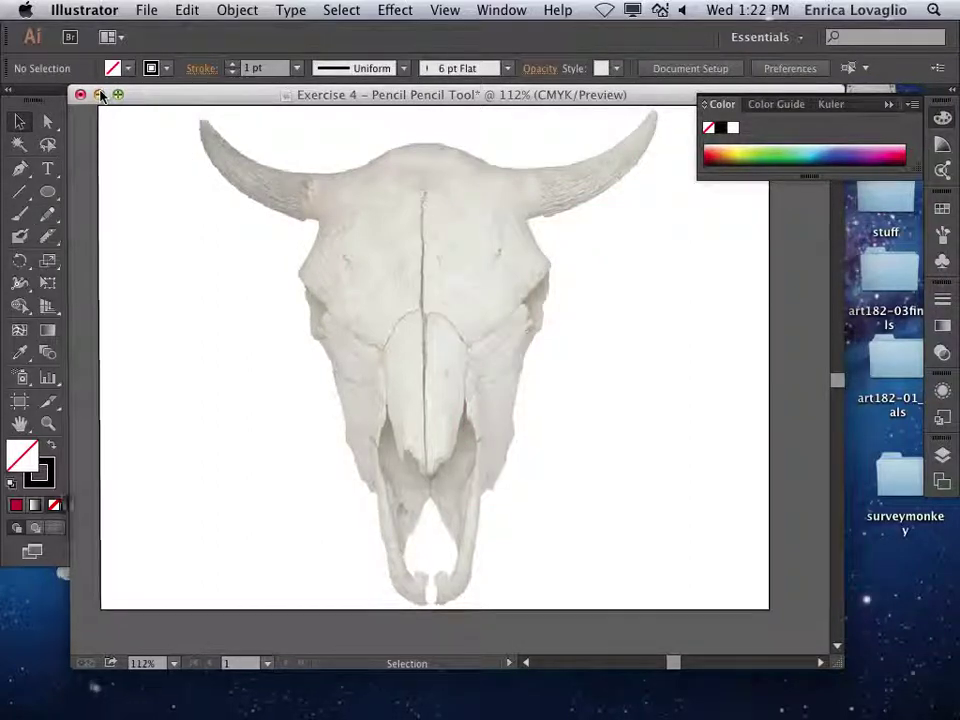
Hide Illustrator and open the __illustrator_exercises folder from the desktop in Finder
key(super+h)
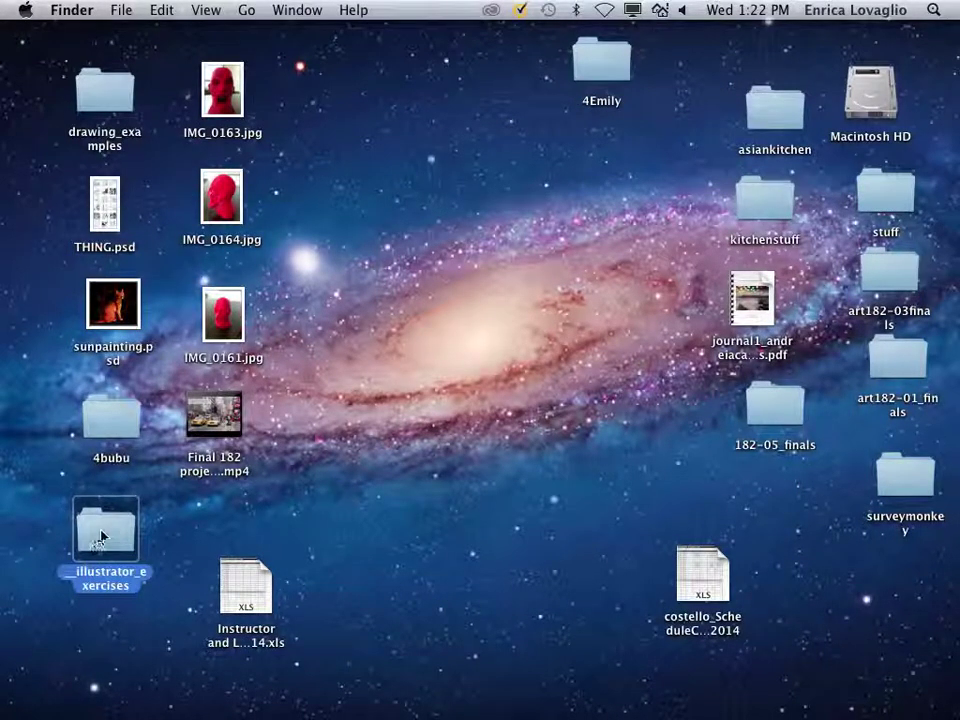
double_click(98, 538)
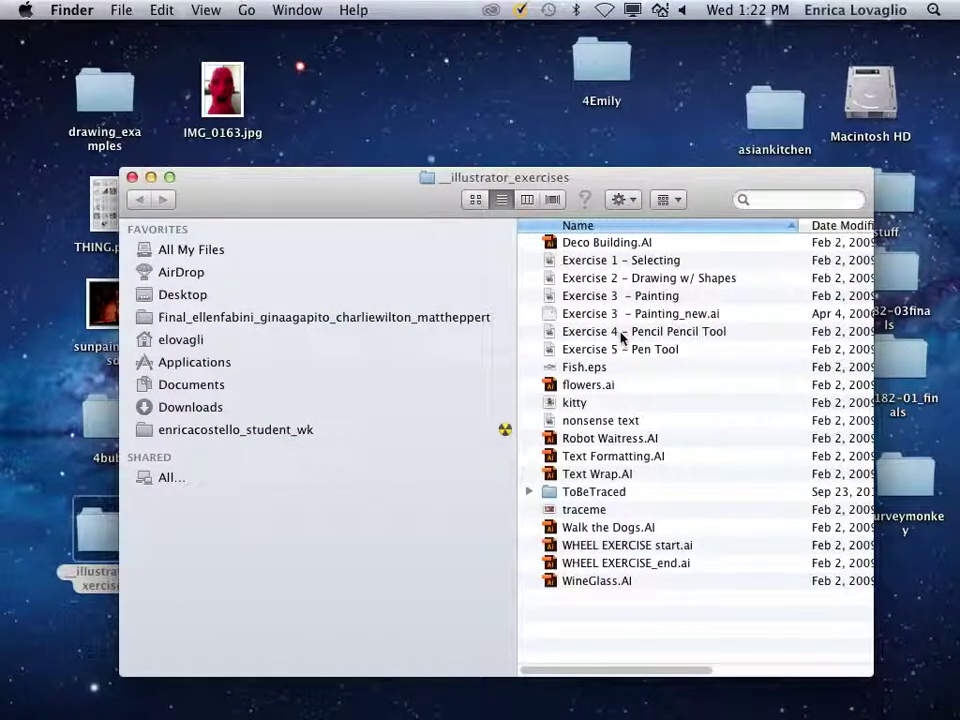
Open Exercise 5 – Pen Tool in Illustrator despite the missing fonts and fit its artboard in the window
click(624, 349)
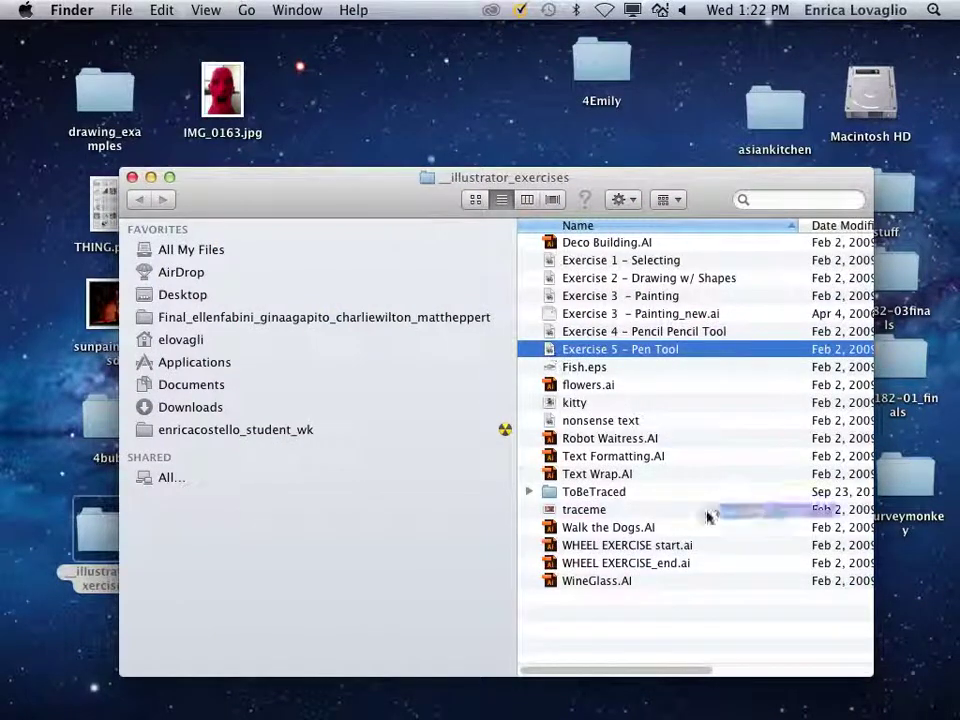
mouse_move(852, 712)
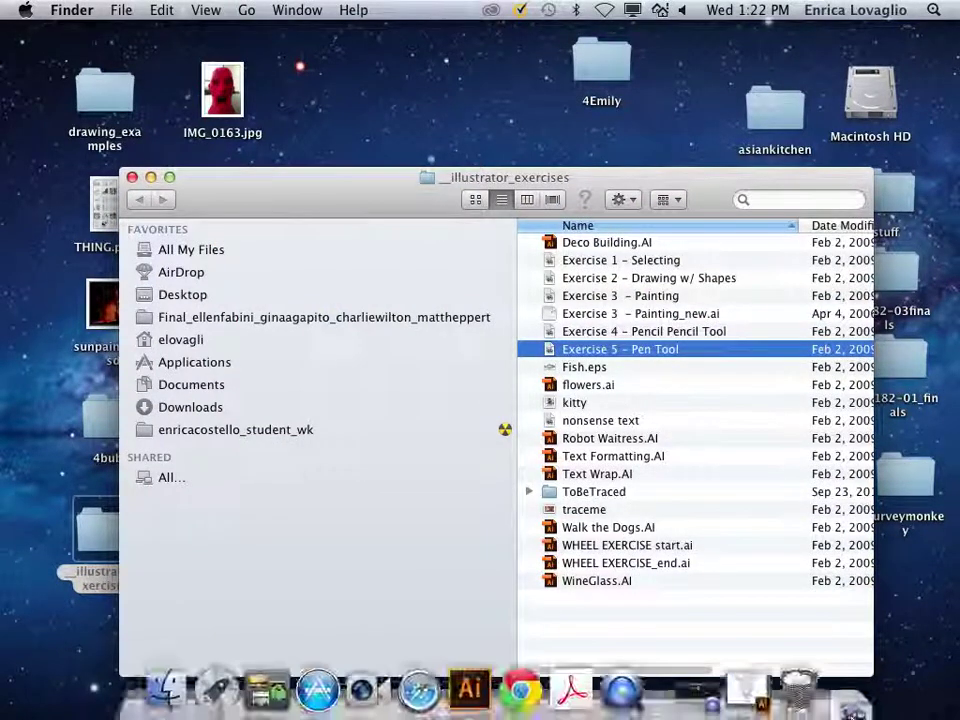
click(469, 688)
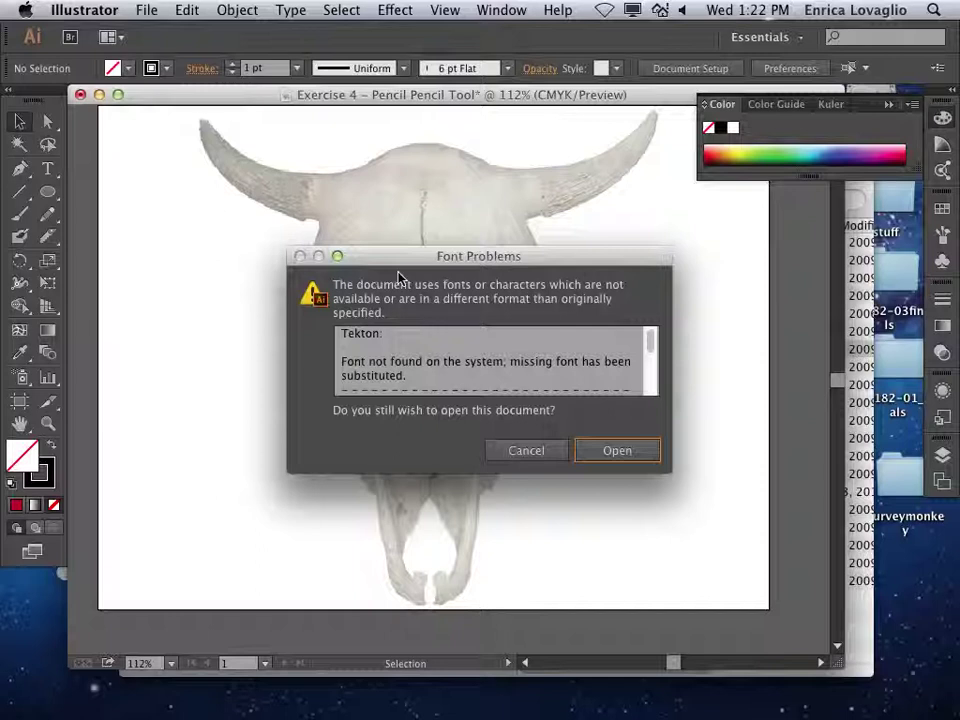
click(634, 458)
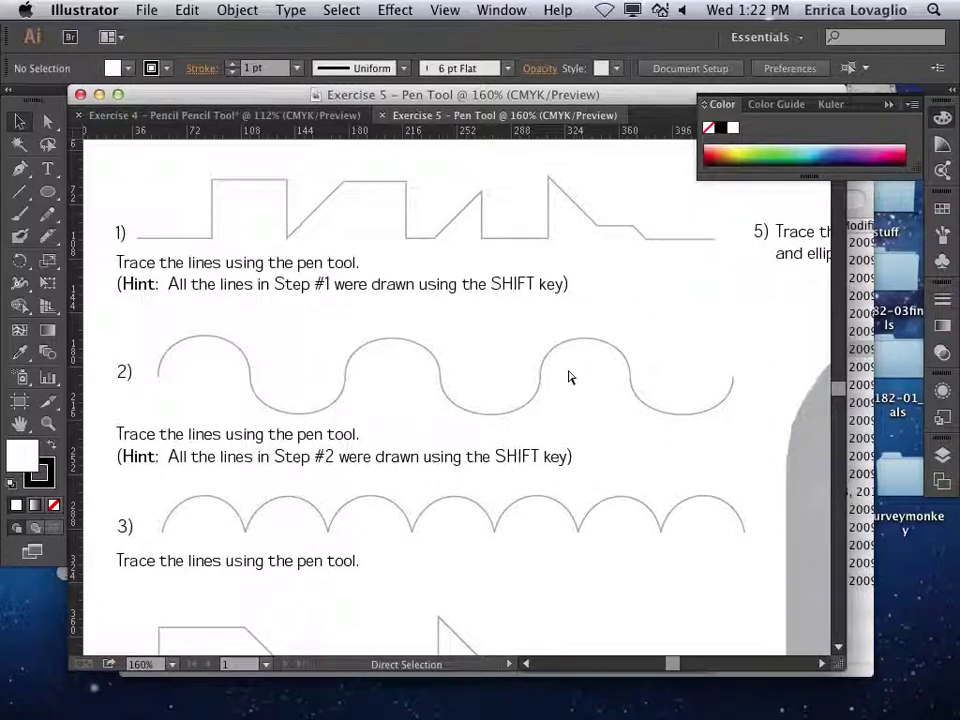
key(super+0)
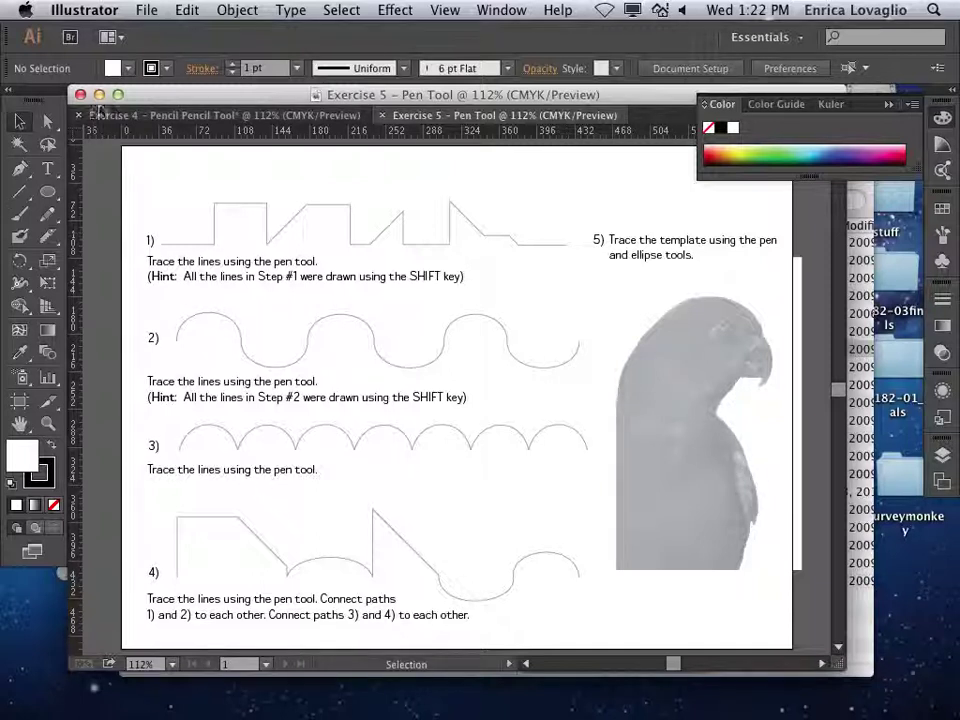
Create a new one-artboard Letter document, 612 × 792 pt, using the Print profile
click(148, 12)
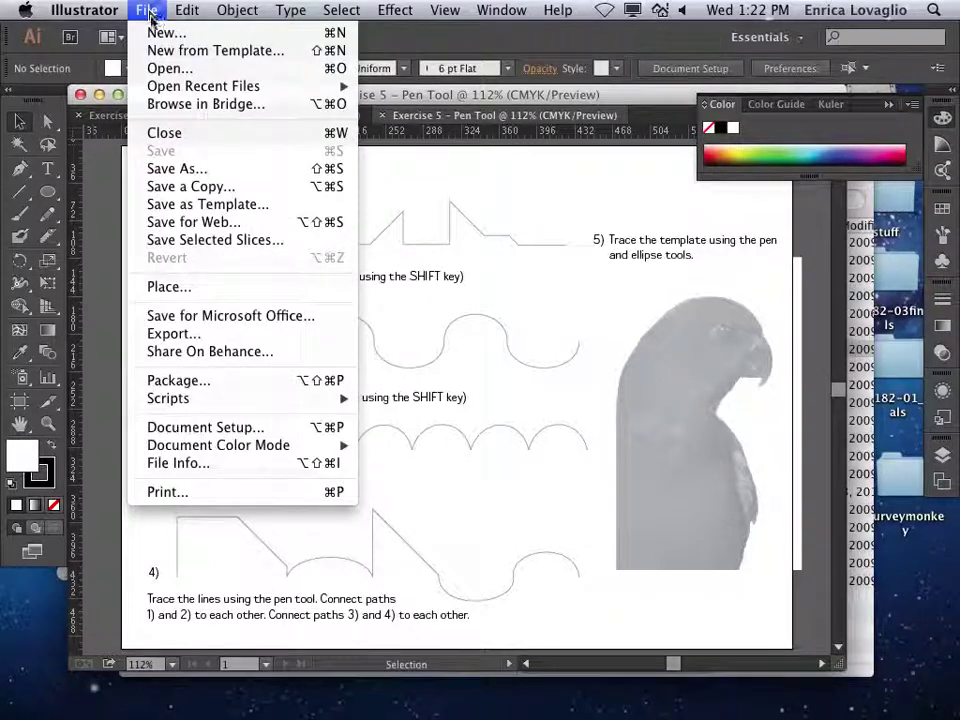
click(158, 32)
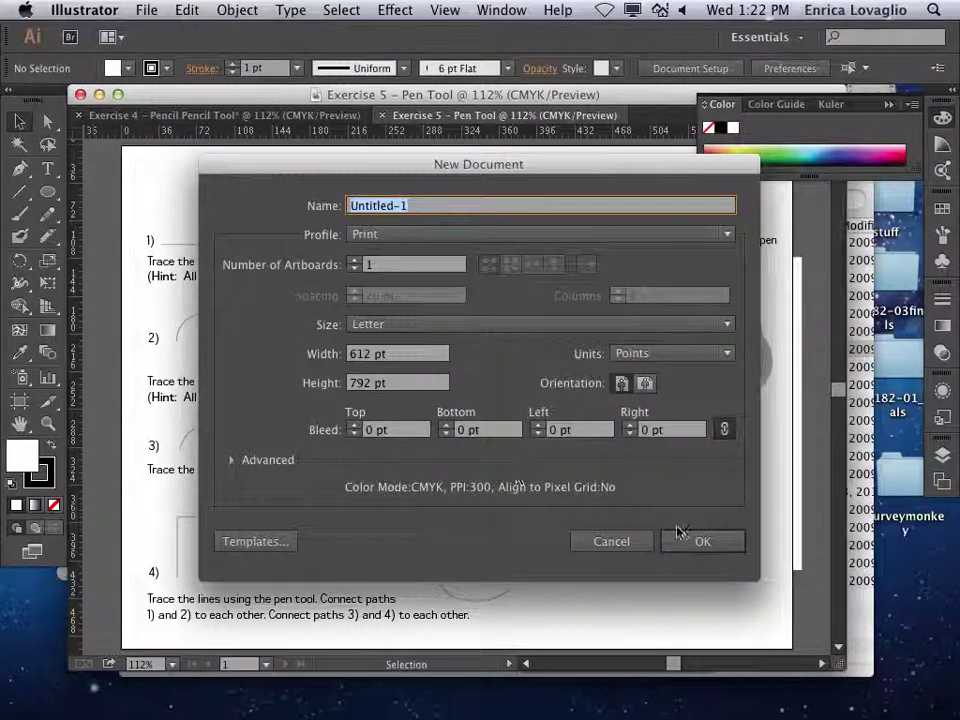
click(683, 541)
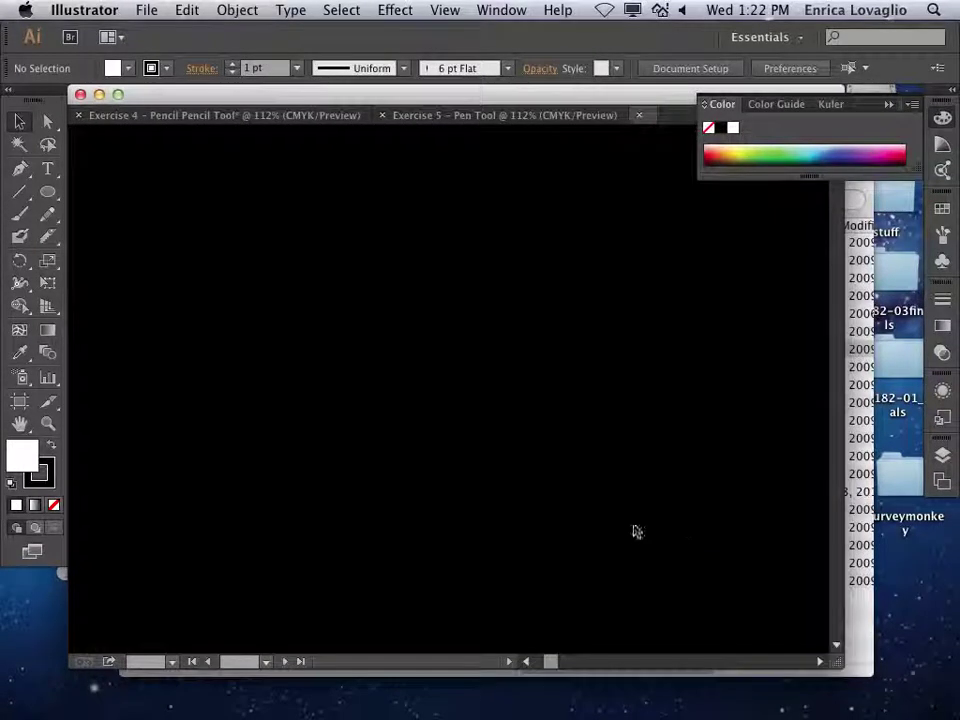
Draw a closed, tilted four-sided shape with straight segments near the artboard's centre using the Pen tool
click(19, 172)
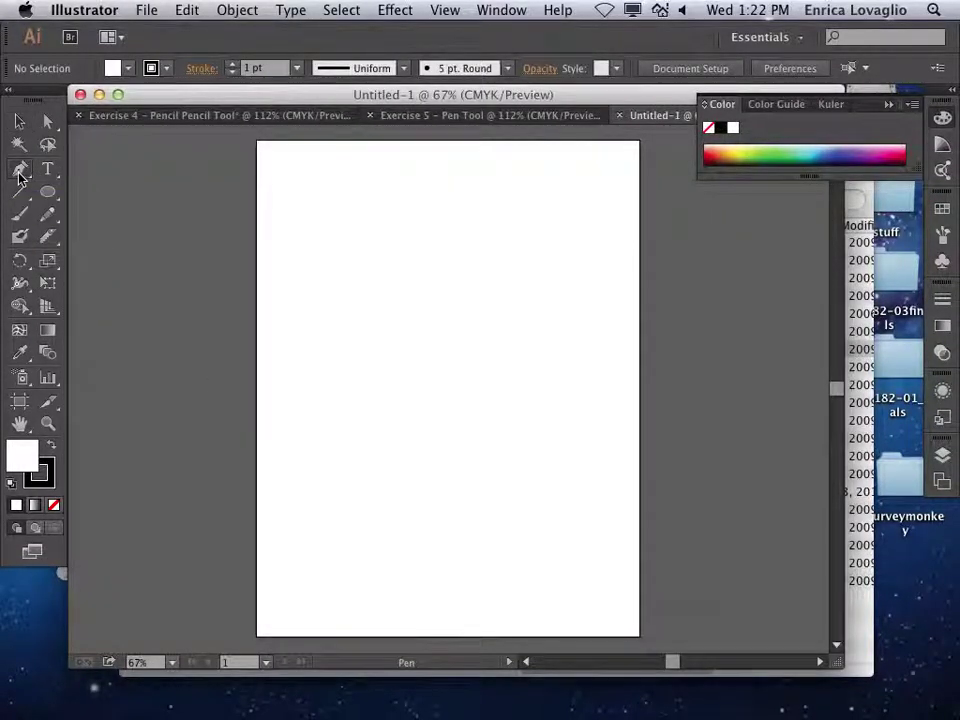
click(367, 342)
click(427, 258)
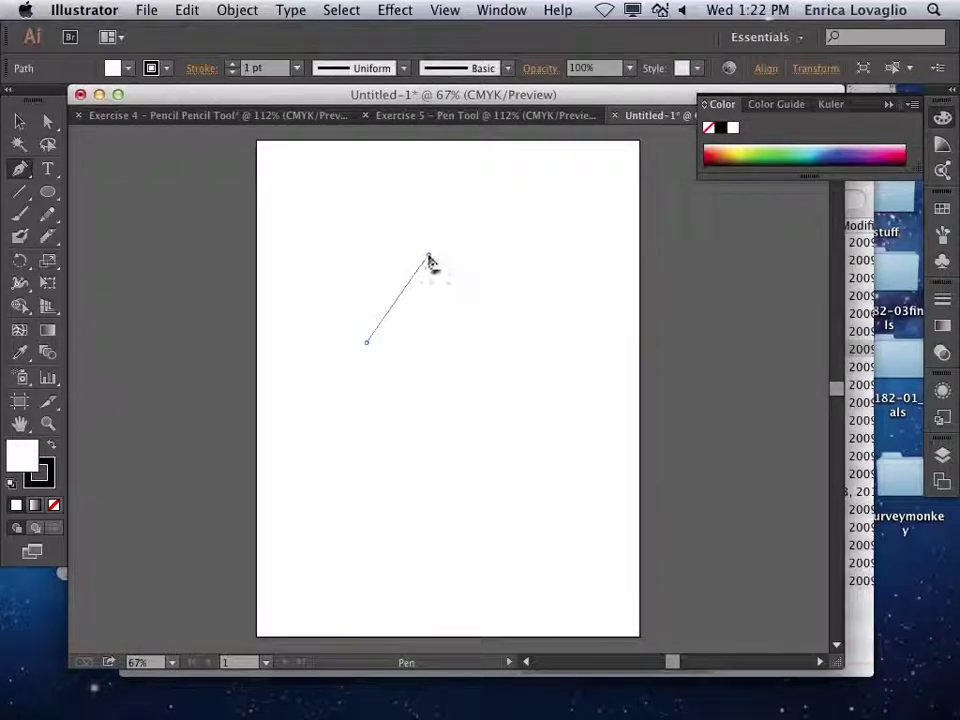
click(534, 320)
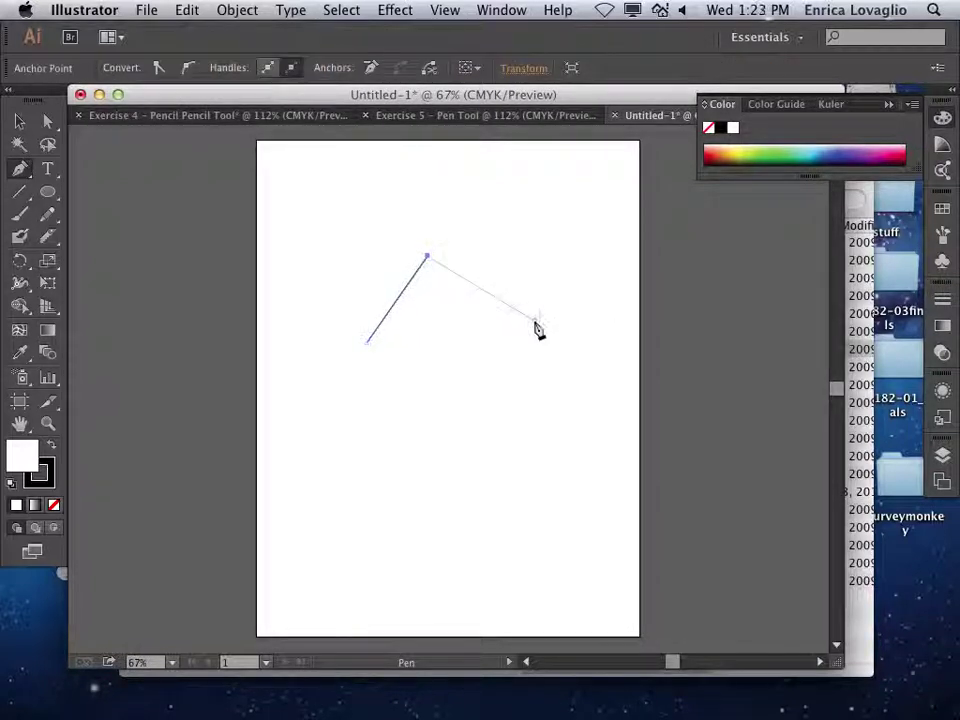
click(368, 343)
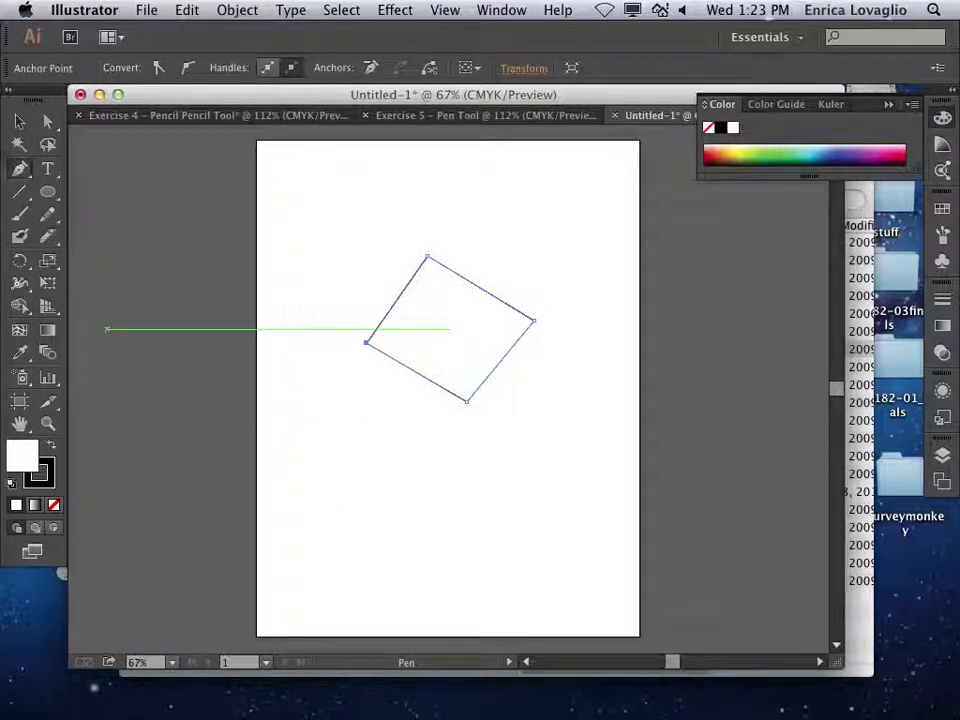
Draw a closed blob with smooth curved segments below the four-sided shape using the Pen tool
drag(346, 492, 379, 459)
drag(465, 459, 501, 506)
drag(551, 539, 501, 590)
drag(427, 605, 343, 564)
drag(346, 492, 343, 503)
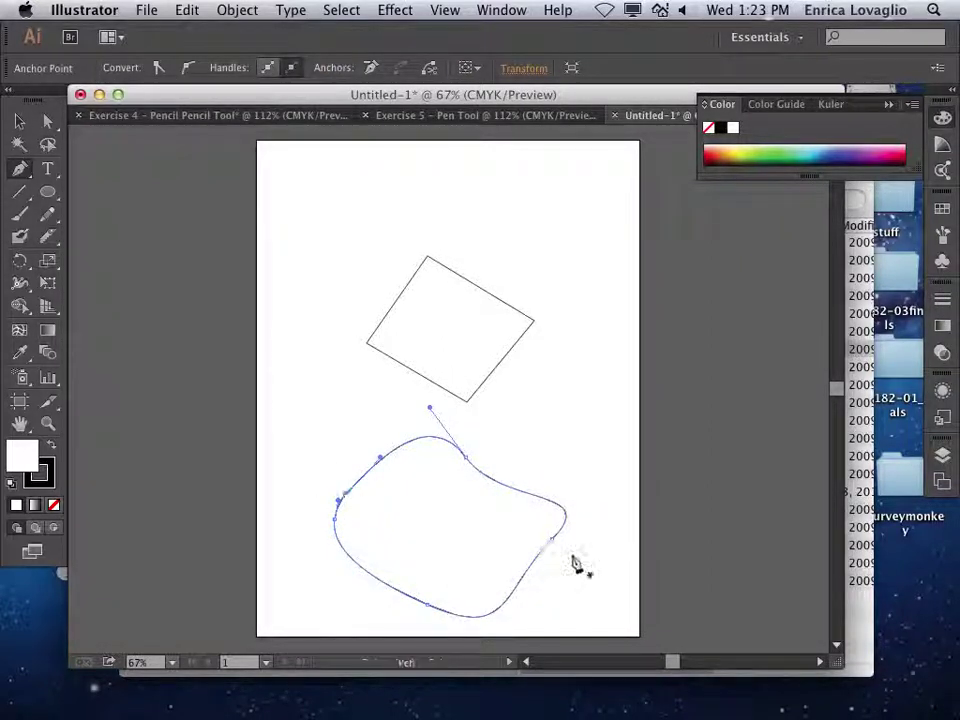
Draw an open three-anchor wavy curve above the four-sided shape with the Pen tool and leave it deselected
drag(307, 247, 354, 196)
drag(409, 170, 483, 233)
drag(547, 247, 607, 190)
click(18, 122)
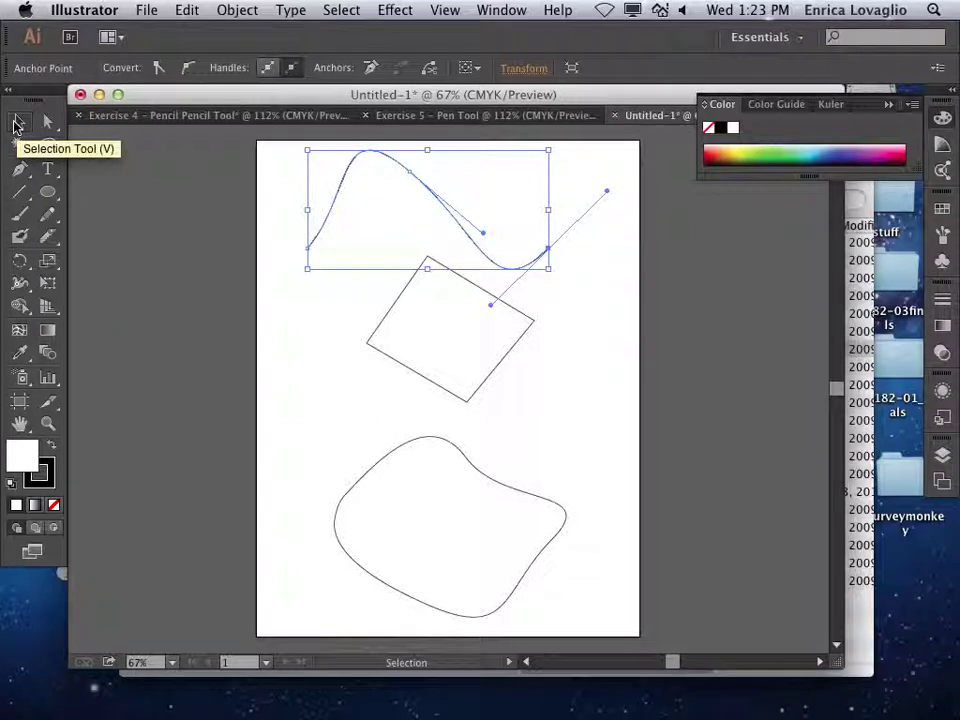
click(552, 425)
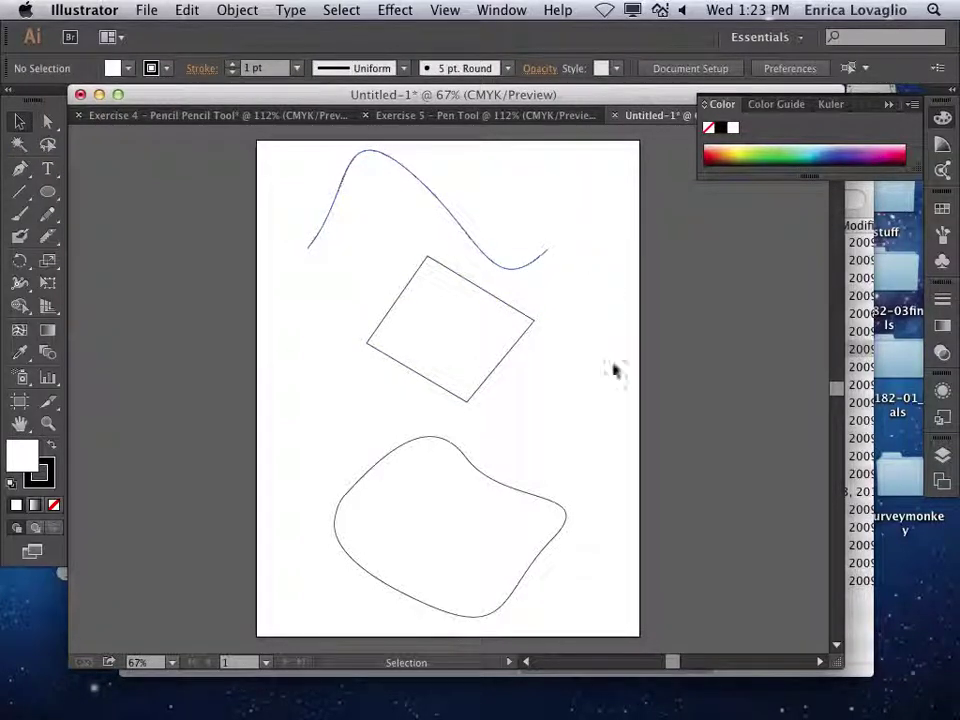
Continue the wavy curve from its right endpoint around the four-sided shape and close it at its left endpoint
click(18, 171)
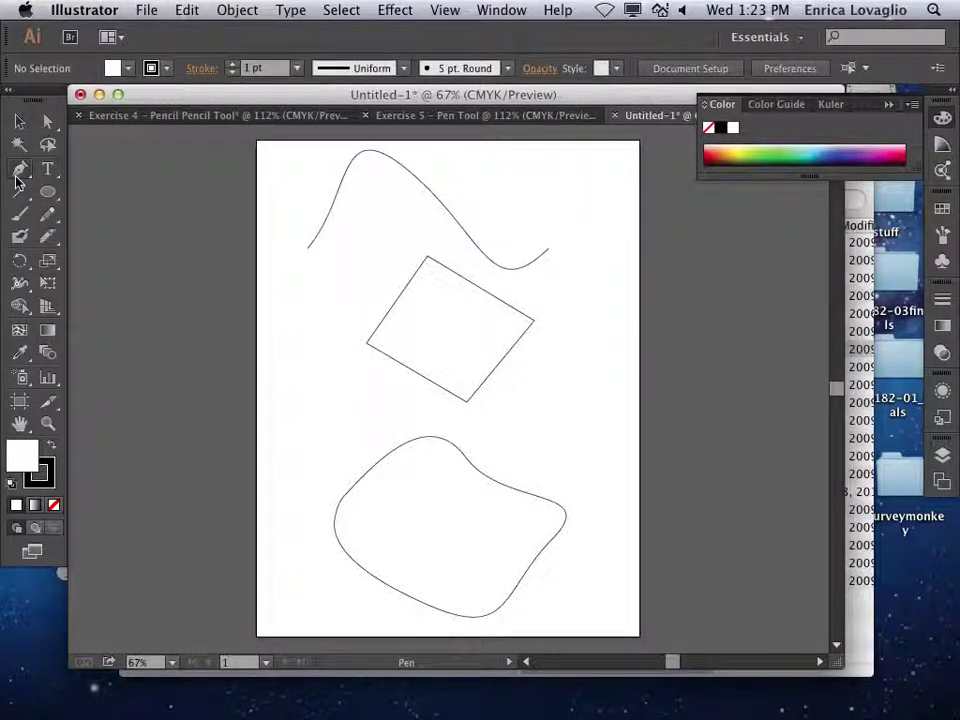
click(552, 257)
drag(618, 313, 594, 375)
drag(542, 427, 454, 443)
drag(385, 416, 332, 362)
drag(303, 318, 311, 272)
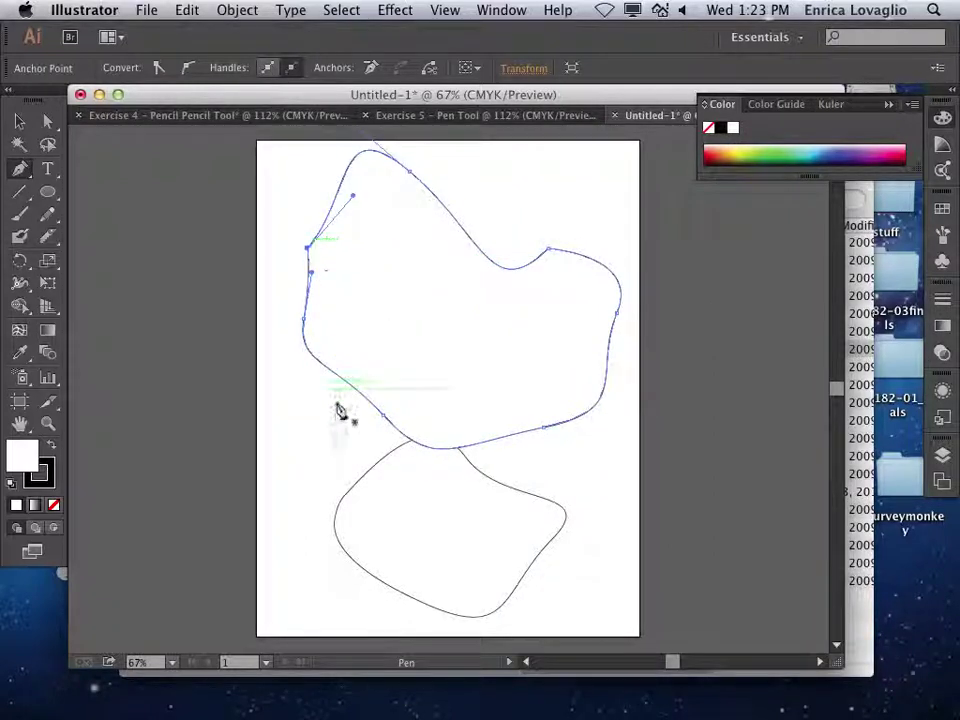
Set the large curved shape's fill to None and leave nothing selected
key(slash)
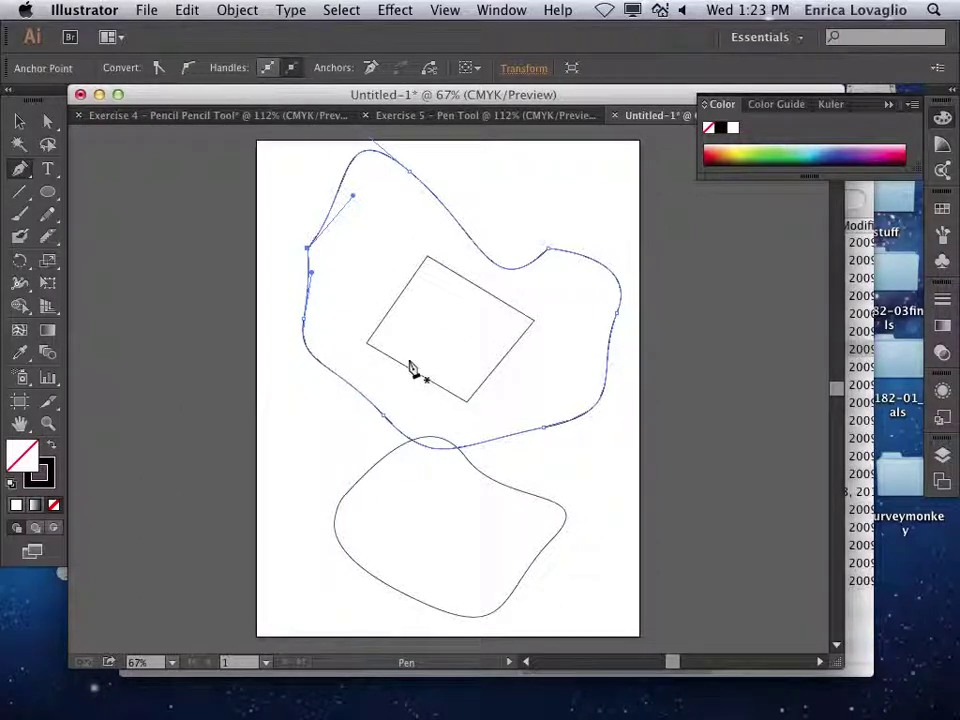
click(19, 121)
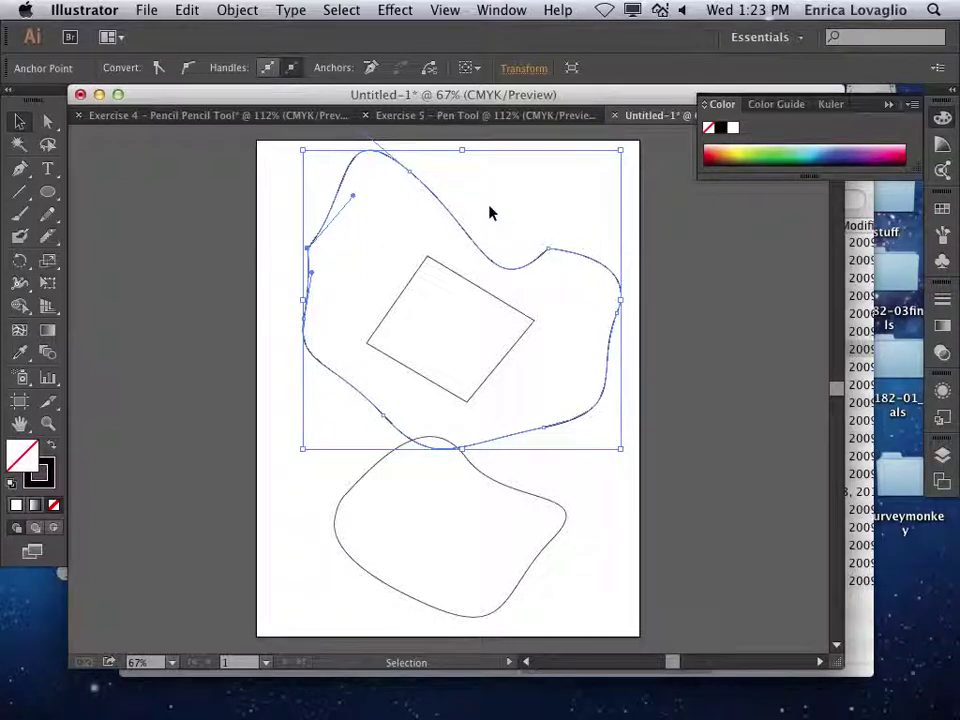
click(284, 307)
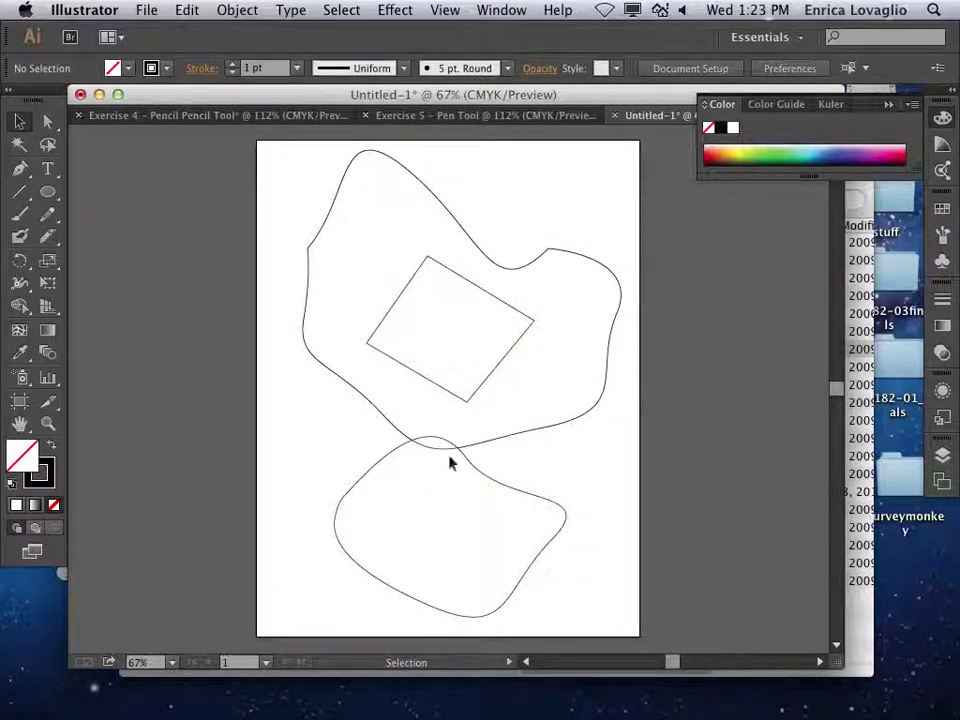
Reshape the large curved outline with the Direct Selection tool by moving its top, right, bottom and left anchor points inward
click(47, 121)
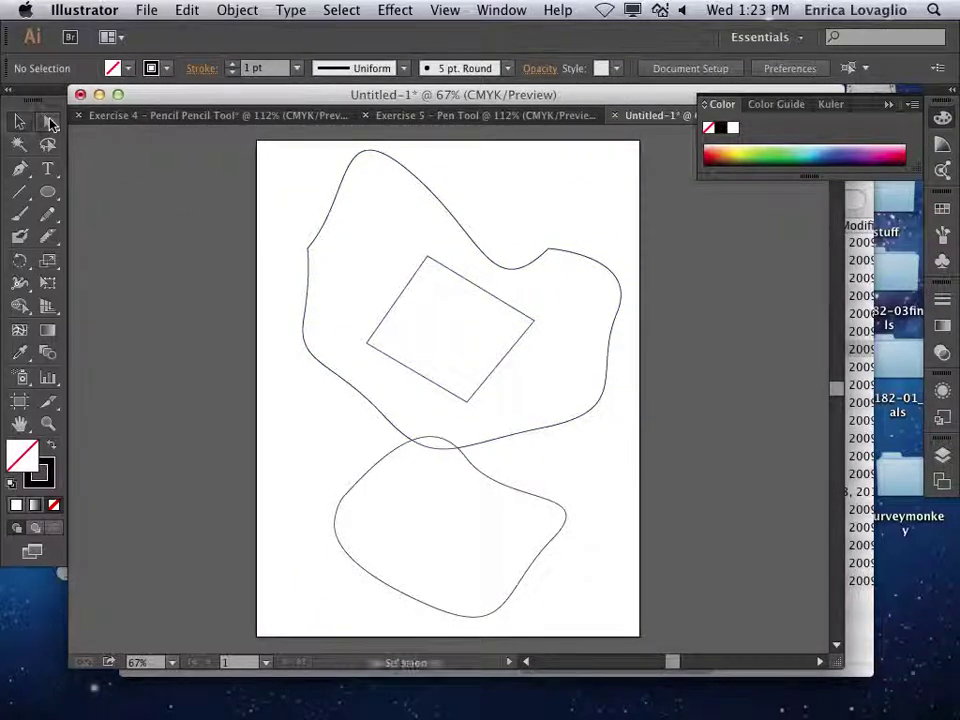
click(437, 206)
drag(407, 176, 527, 217)
drag(611, 315, 590, 322)
drag(551, 433, 519, 418)
mouse_move(369, 396)
mouse_down()
mouse_move(383, 418)
mouse_move(373, 386)
mouse_up()
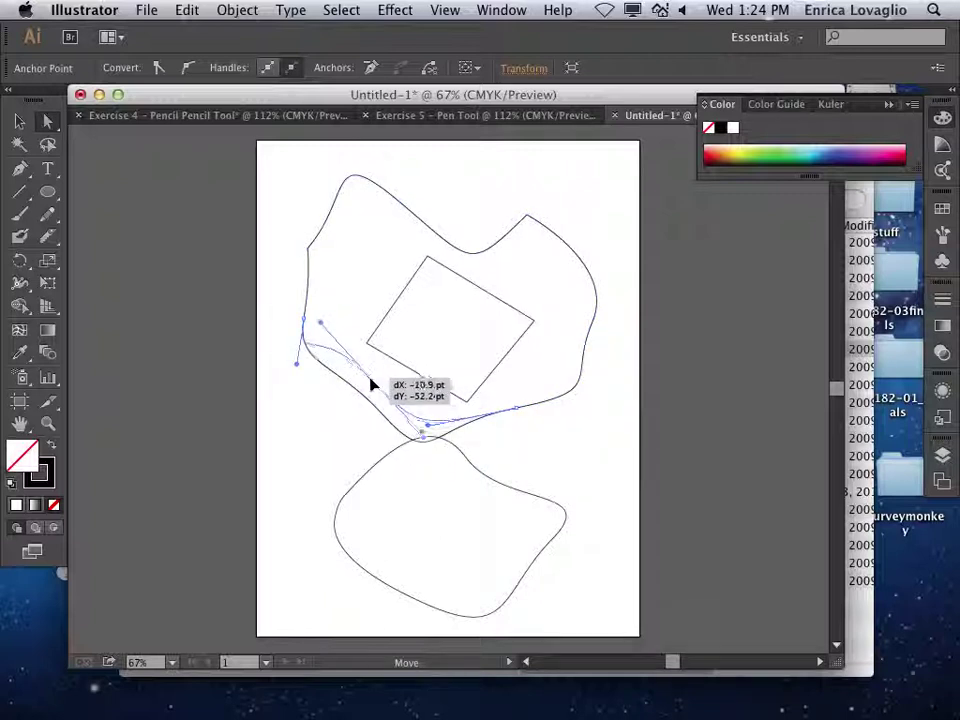
drag(309, 322, 350, 288)
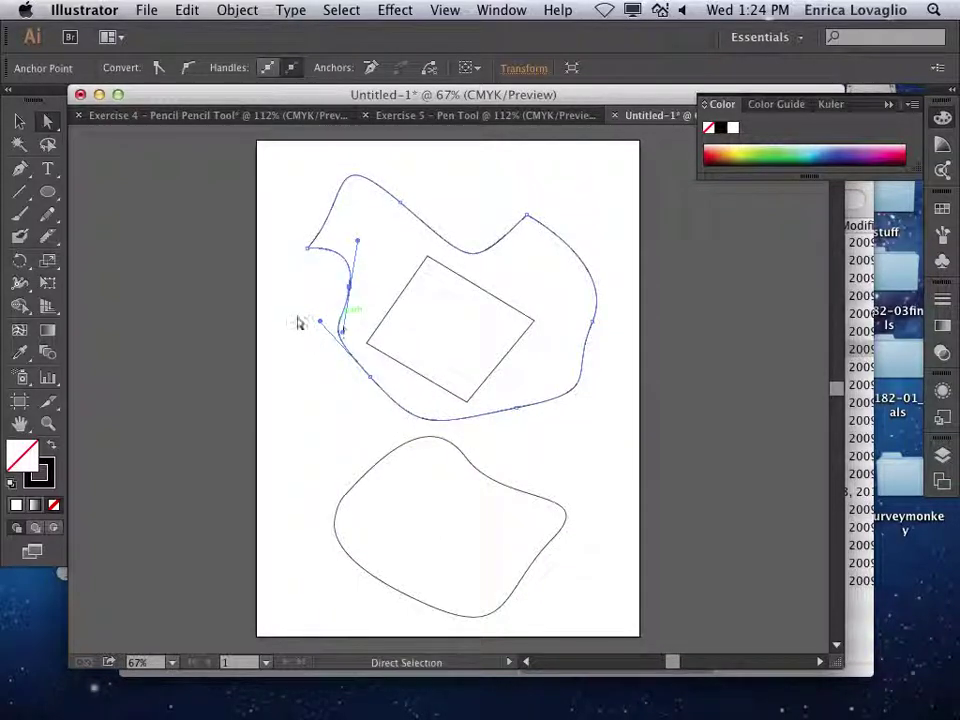
Convert the large shape's smooth upper anchor to a corner point with the Convert Anchor Point tool
drag(24, 172, 65, 197)
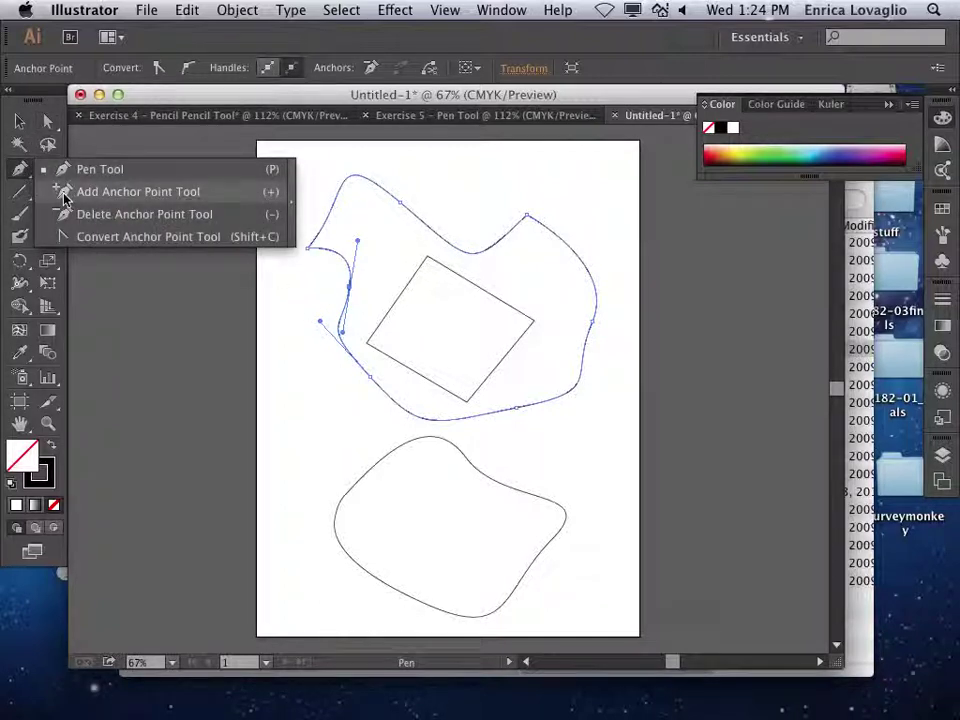
drag(119, 202, 122, 237)
click(399, 207)
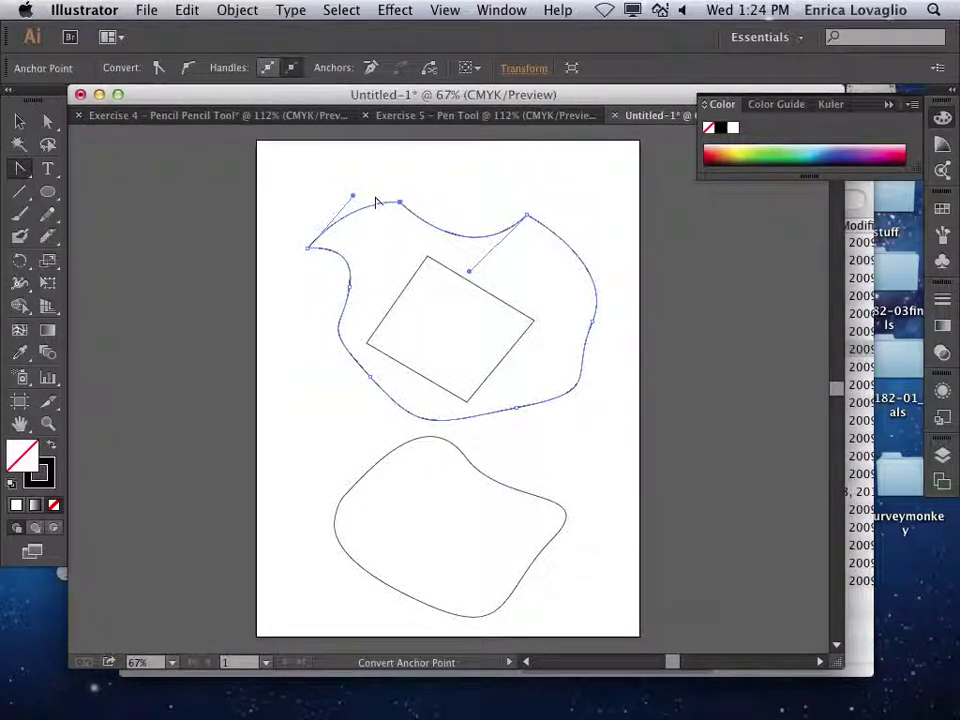
Reshape the lower blob by redirecting its right anchor's handles and moving its upper anchor inward, undoing the trial move of the left anchor
click(19, 121)
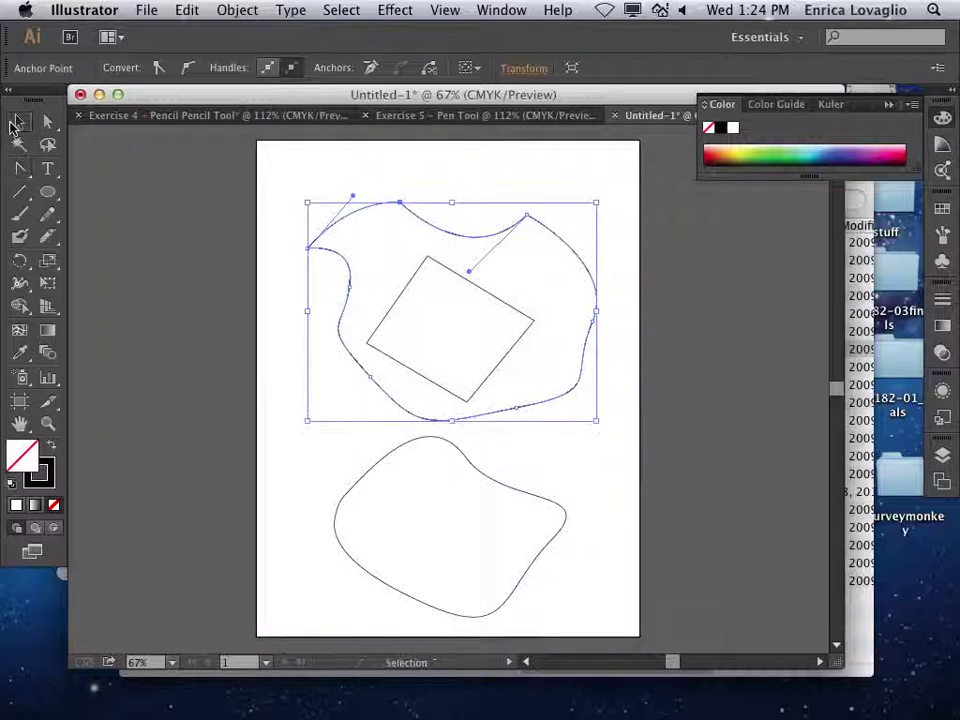
click(487, 481)
click(466, 457)
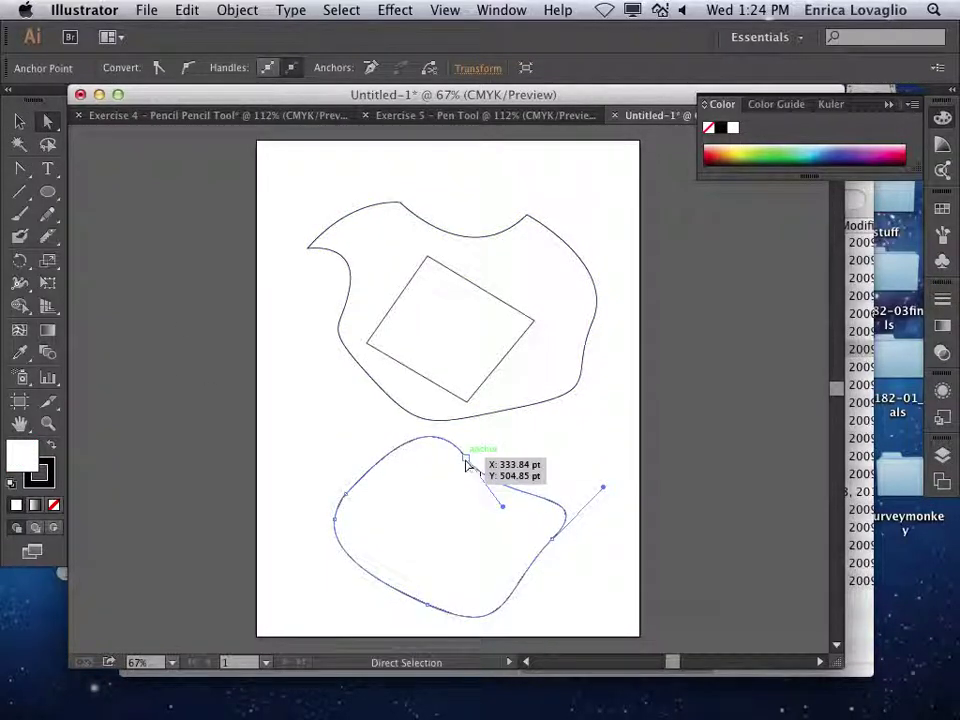
drag(553, 544, 581, 594)
click(462, 460)
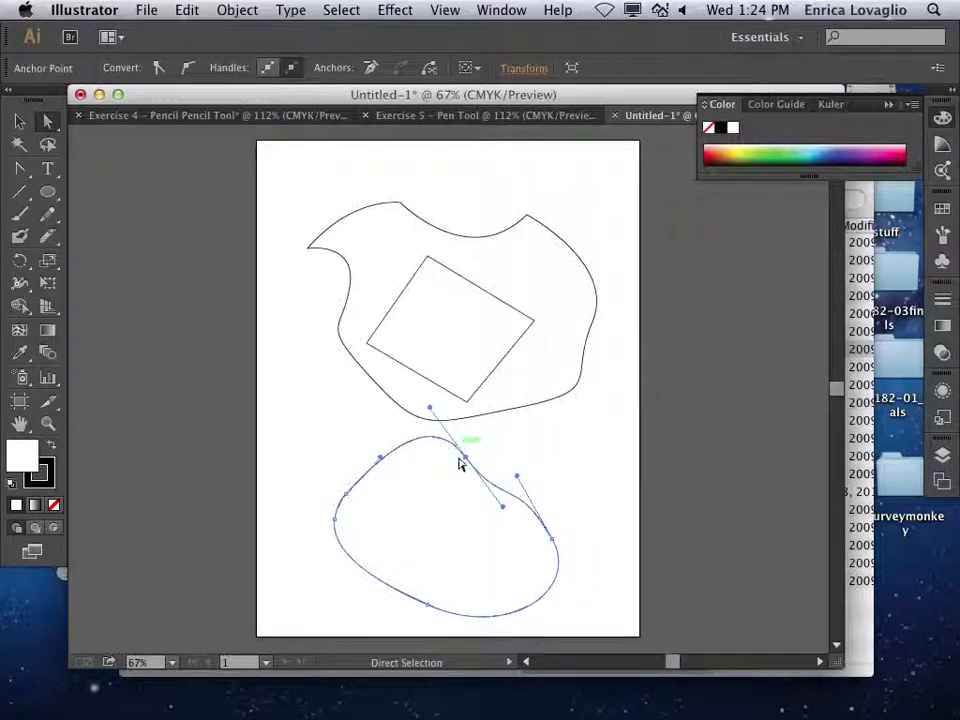
drag(465, 459, 424, 528)
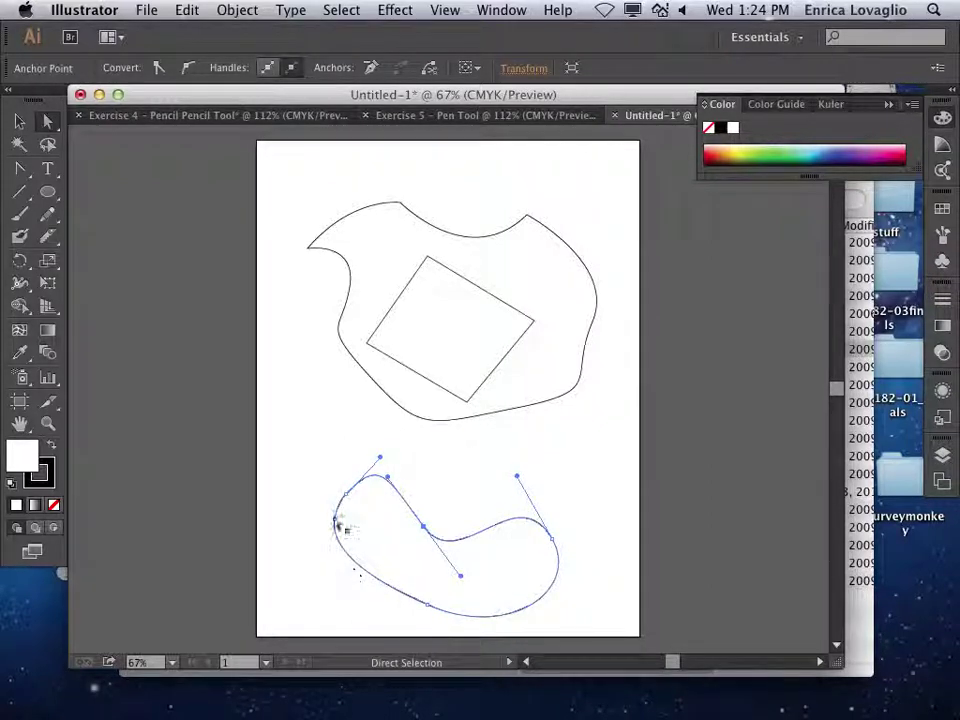
drag(345, 497, 377, 543)
key(super+z)
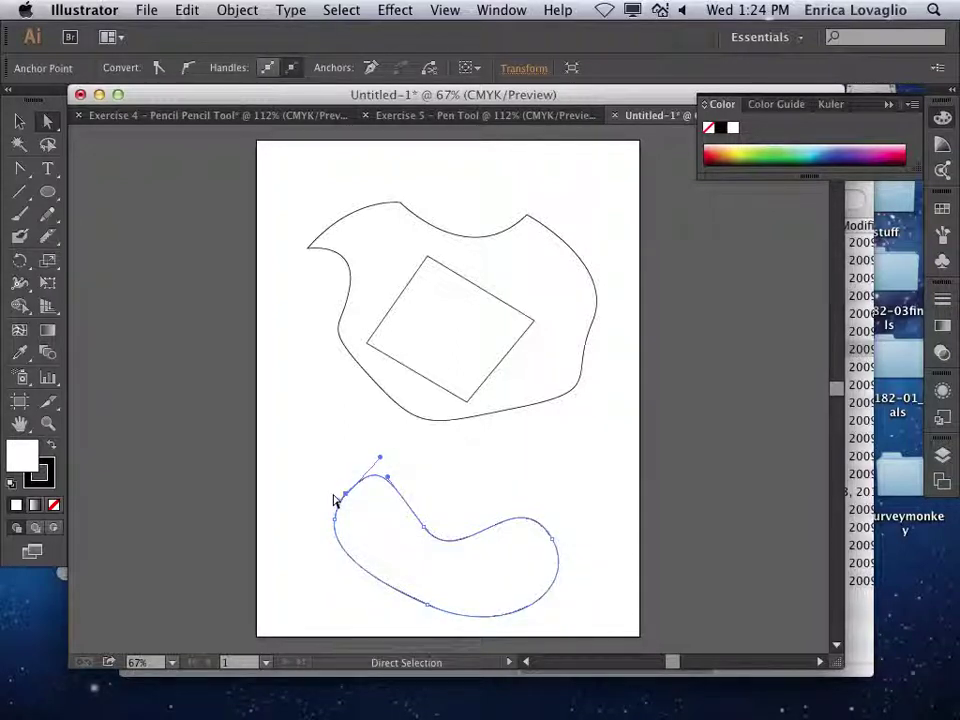
Minimize the Untitled-1 document window and hide Illustrator
click(99, 94)
mouse_move(742, 690)
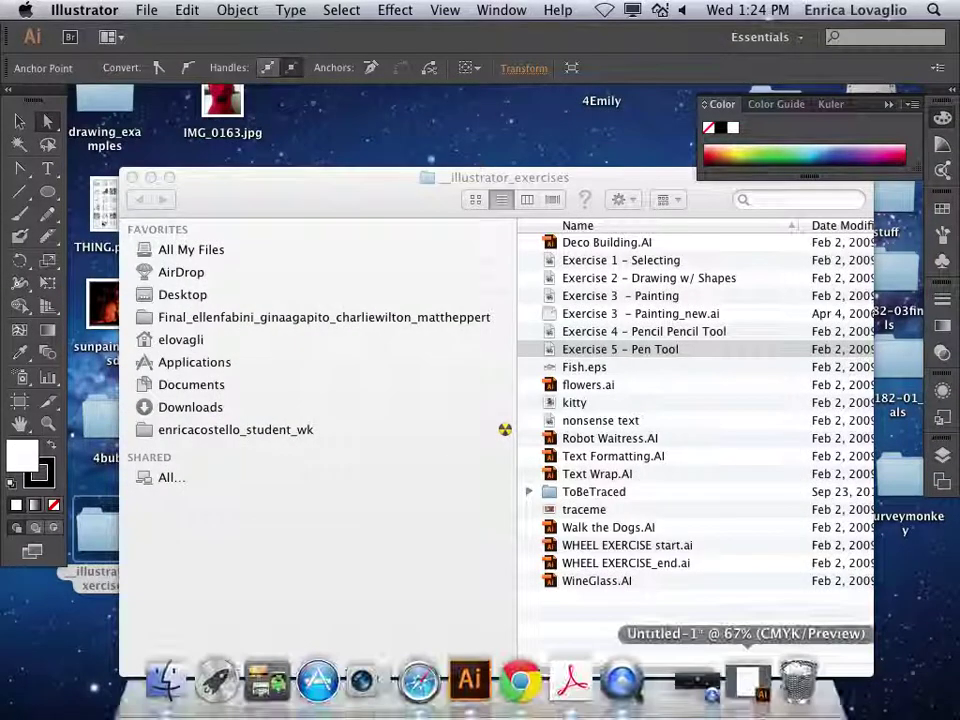
key(super+h)
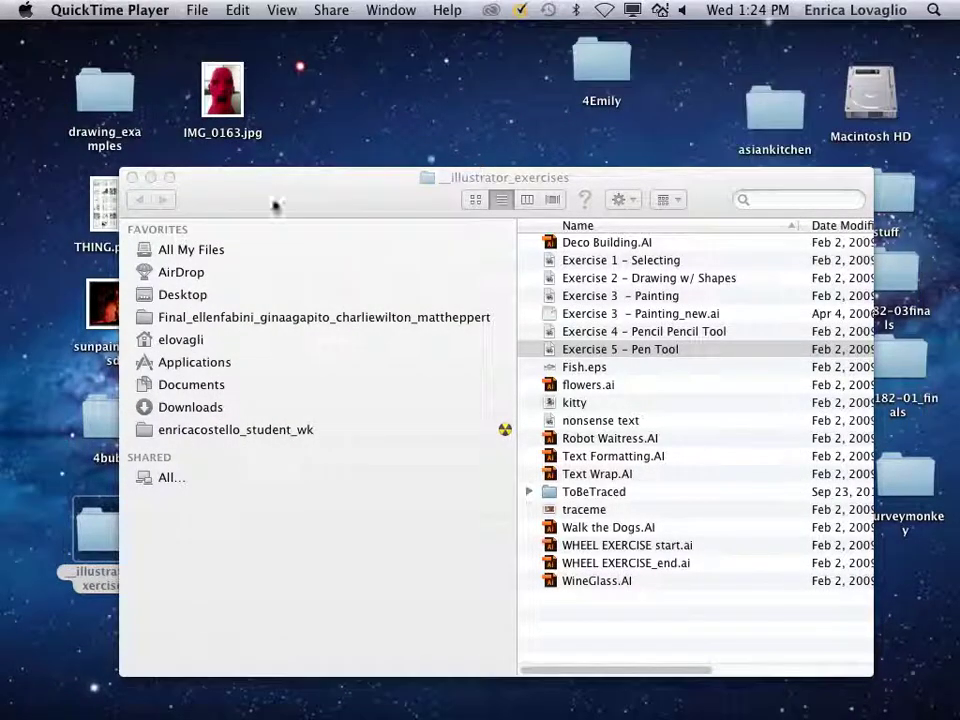